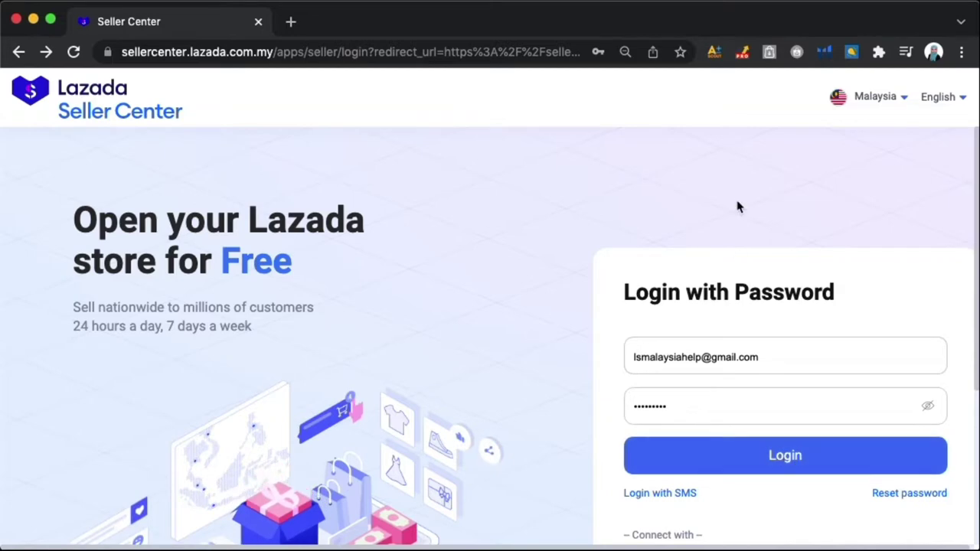
- Log in to the seller account with the credentials already filled in
left_click(132, 52)
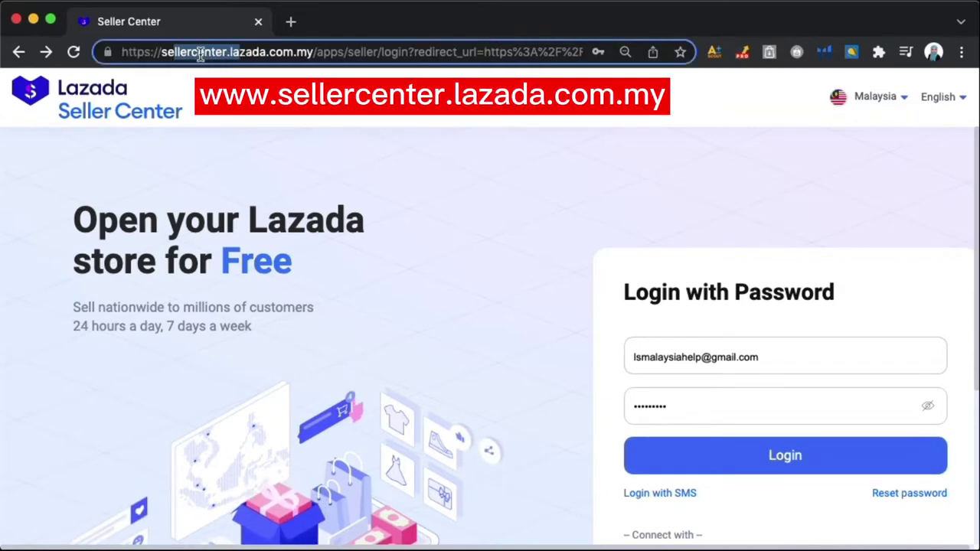
left_click_drag(315, 51, 159, 46)
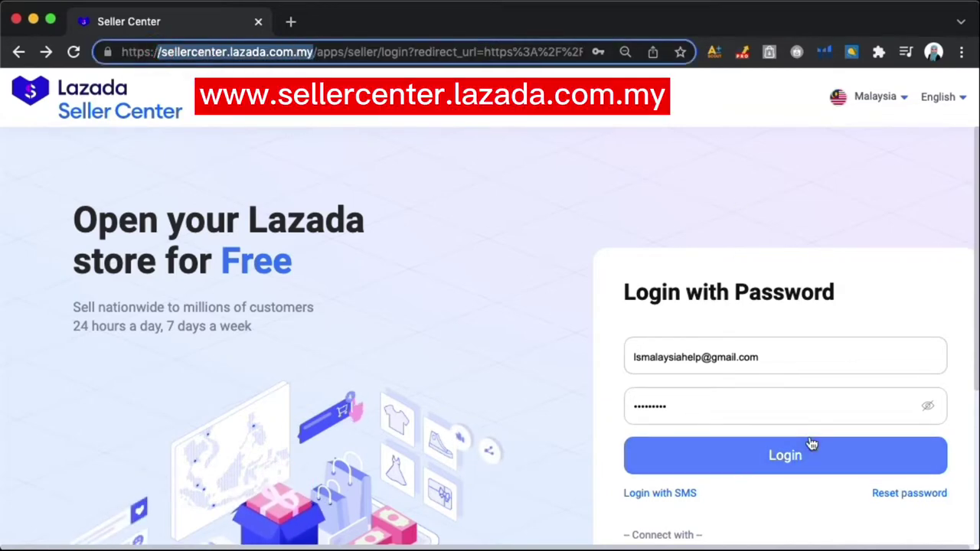
left_click(778, 475)
left_click(777, 475)
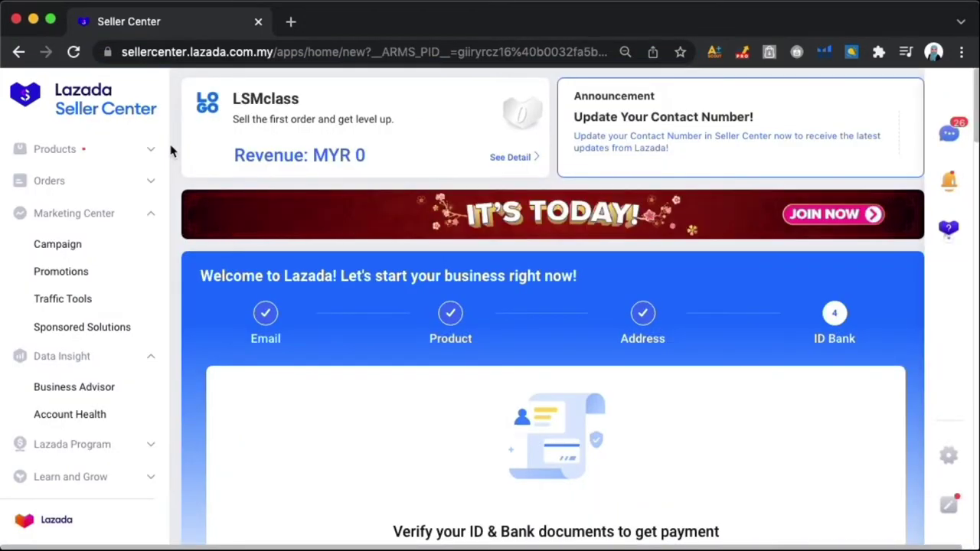
- Open the Add Products page from the Popular Toolkit section of the seller home page
left_click(154, 154)
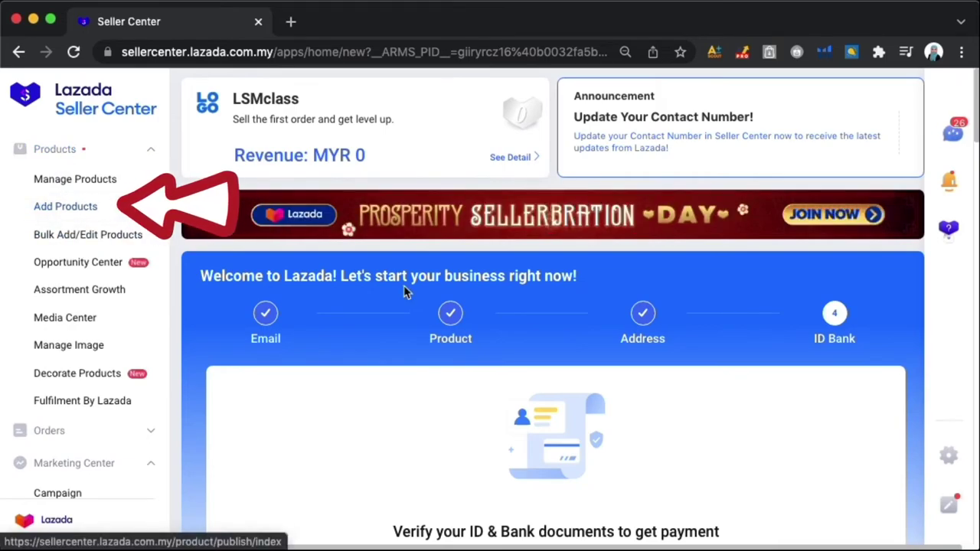
scroll(405, 291, "down", 15)
scroll(405, 291, "down", 12)
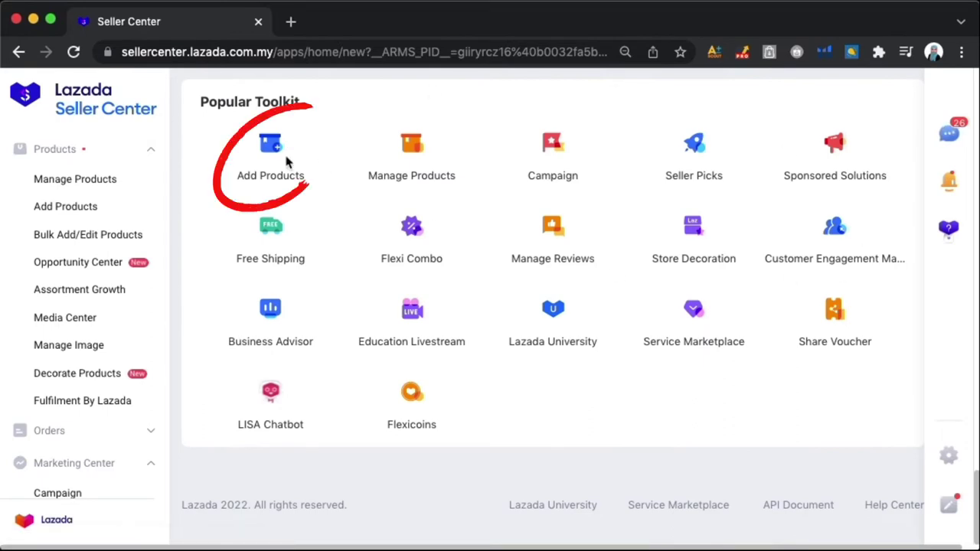
left_click(280, 169)
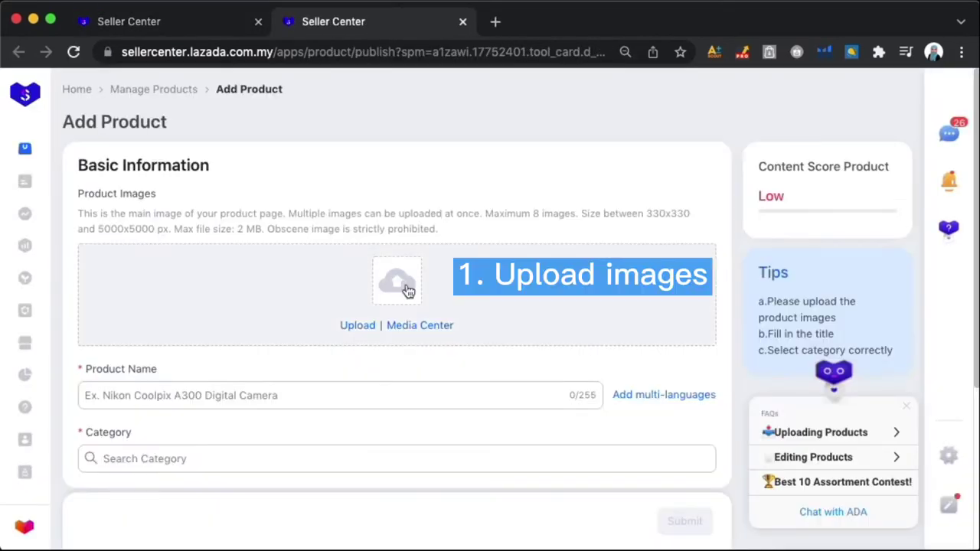
- Upload the "4 usb Quick Charge" JPEG images A1 to A9 from the Desktop as product images
left_click(407, 290)
left_click_drag(484, 257, 485, 120)
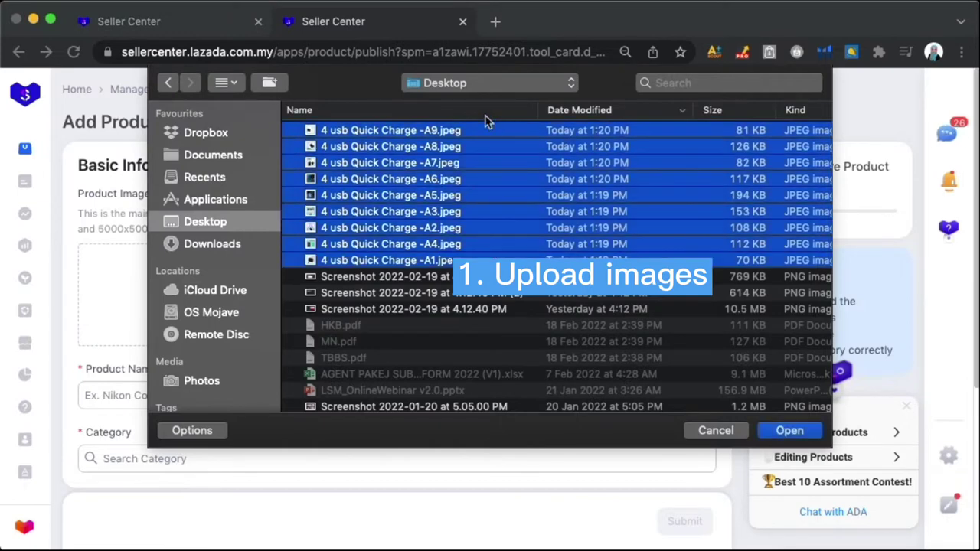
left_click(798, 431)
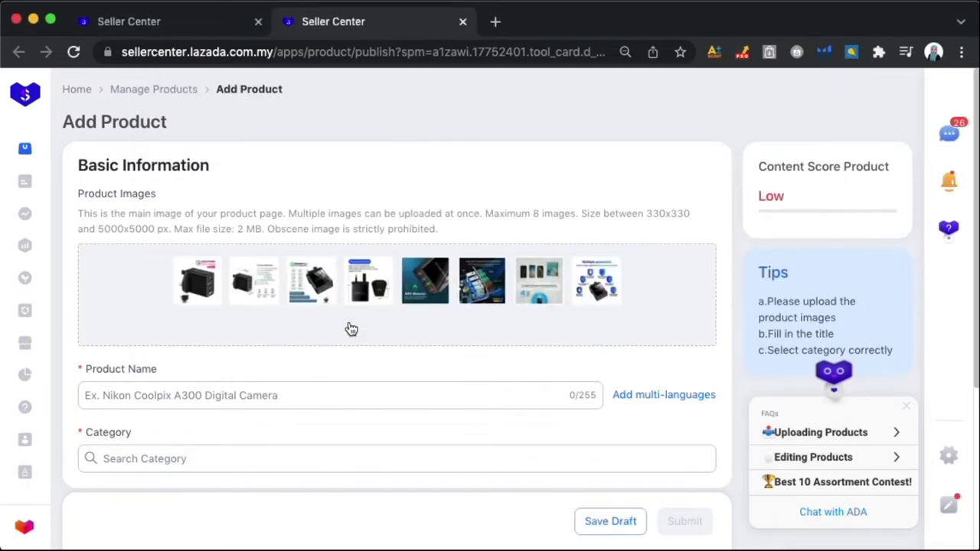
- Rearrange the product images by swapping the second with the fifth and the first with the last
left_click_drag(201, 264, 352, 266)
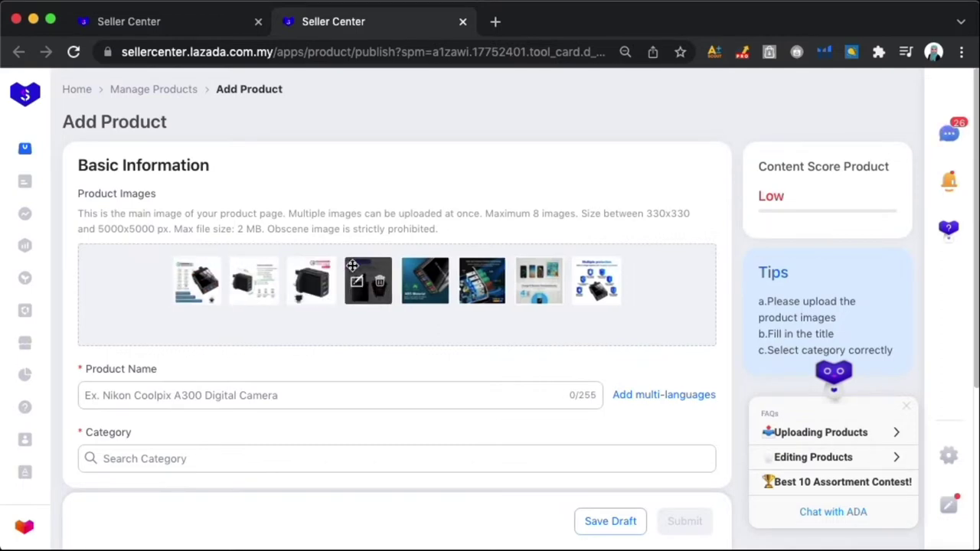
left_click_drag(425, 275, 253, 276)
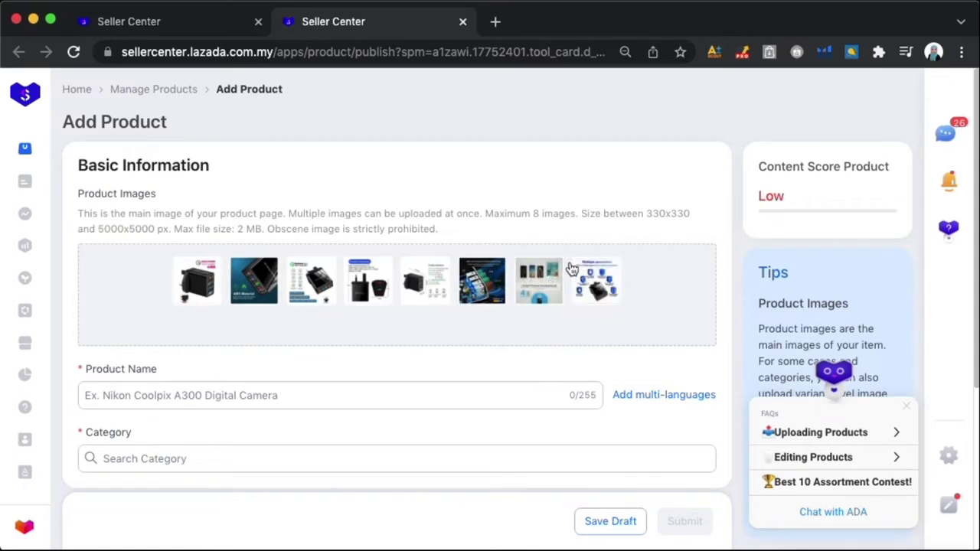
left_click_drag(601, 264, 179, 266)
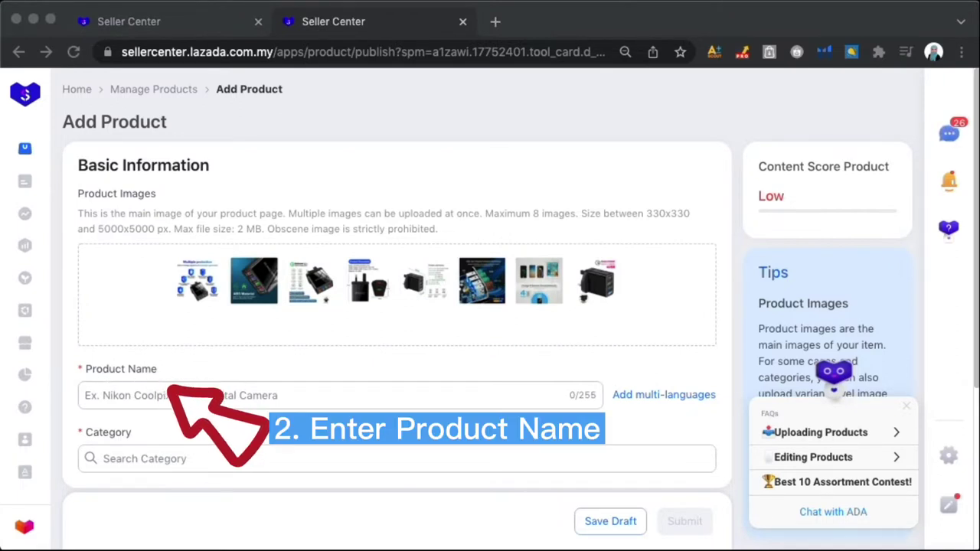
- Name the product "Fast Charger QC 3.0 / 4 Port USB 30W Quick Charge UK Plug 3 Pin" and choose the suggested Car Chargers category
left_click(219, 398)
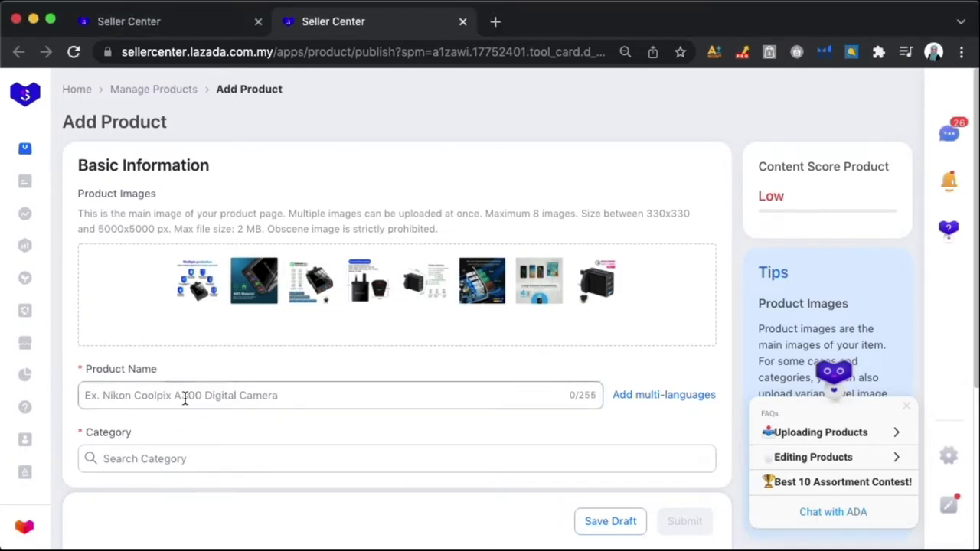
type("Fast Charger QC 3.0 / 4 Port USB 30W Quick Charge UK Plug 3 Pin")
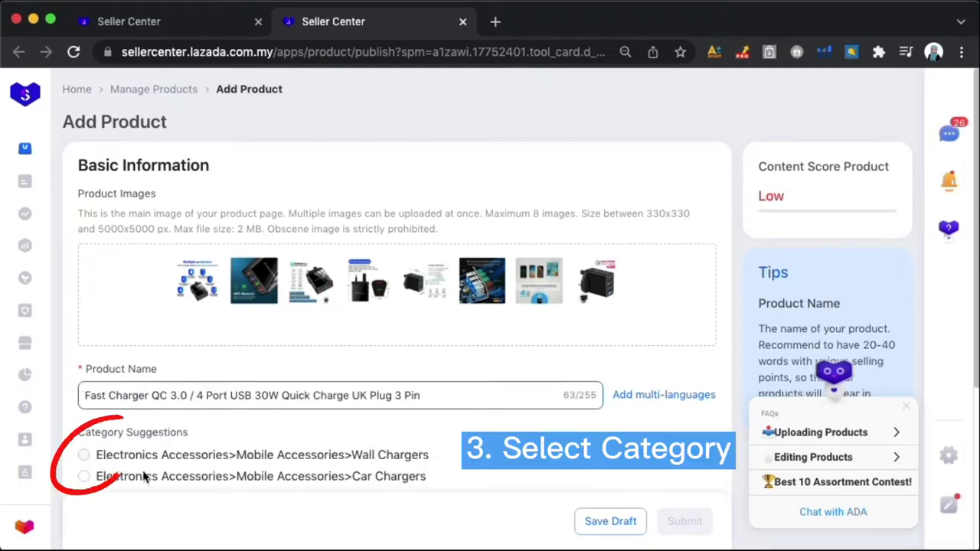
left_click(84, 477)
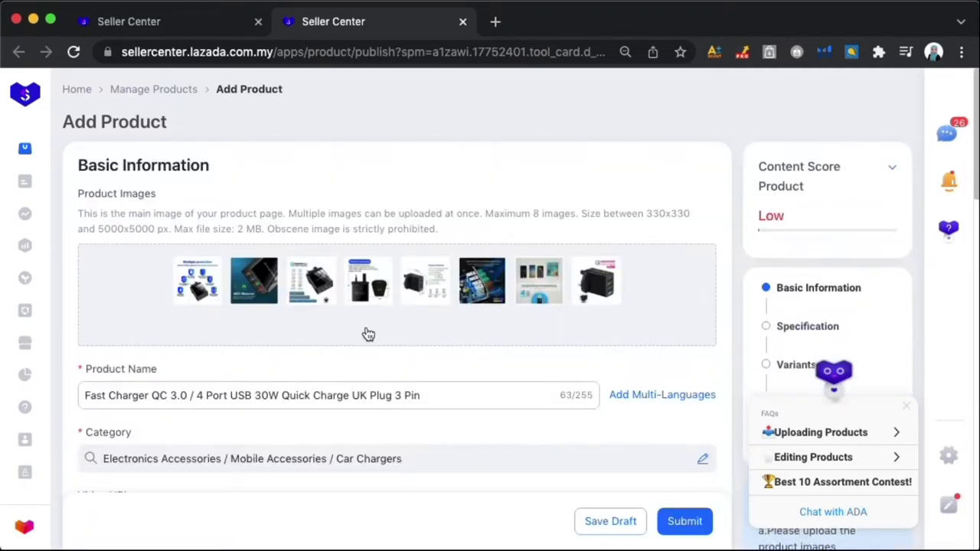
scroll(365, 329, "down", 3)
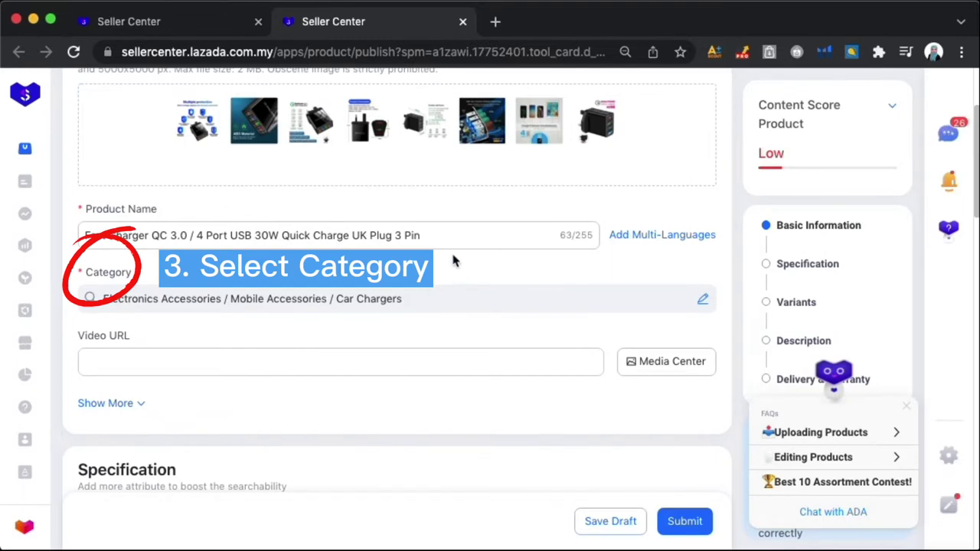
left_click(196, 361)
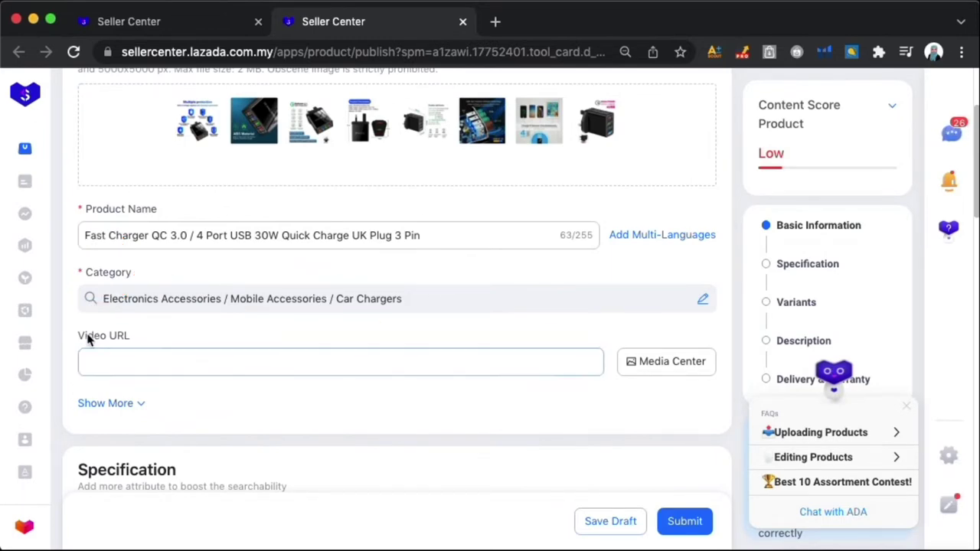
left_click(106, 363)
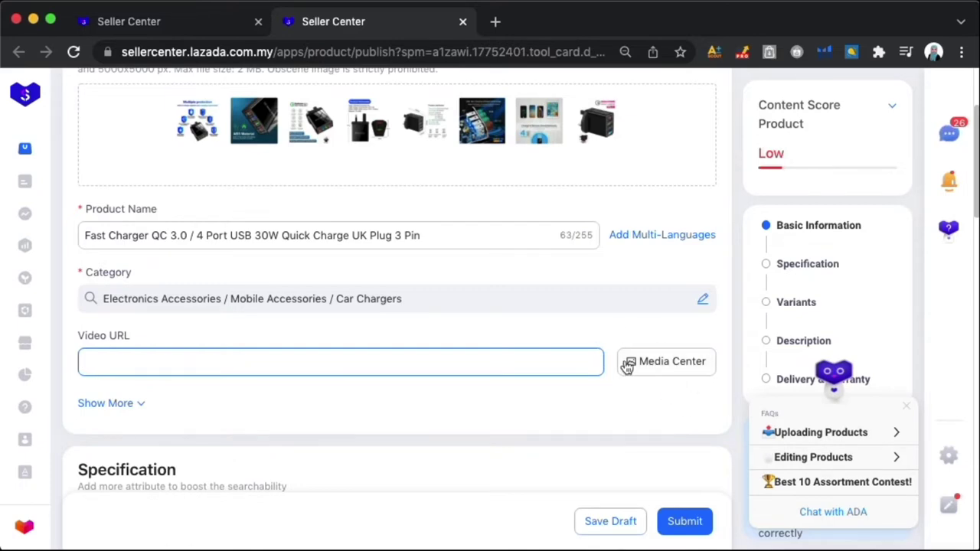
scroll(516, 357, "down", 5)
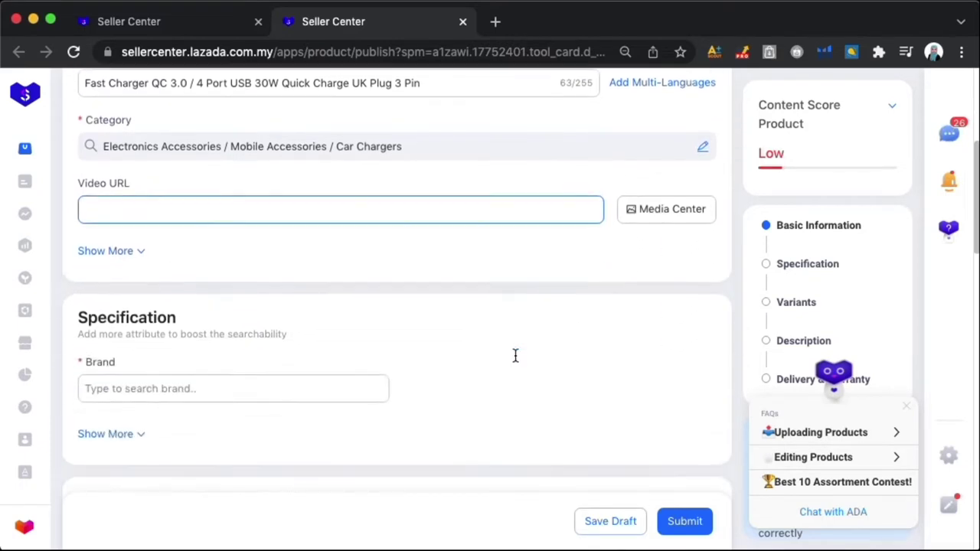
mouse_move(86, 222)
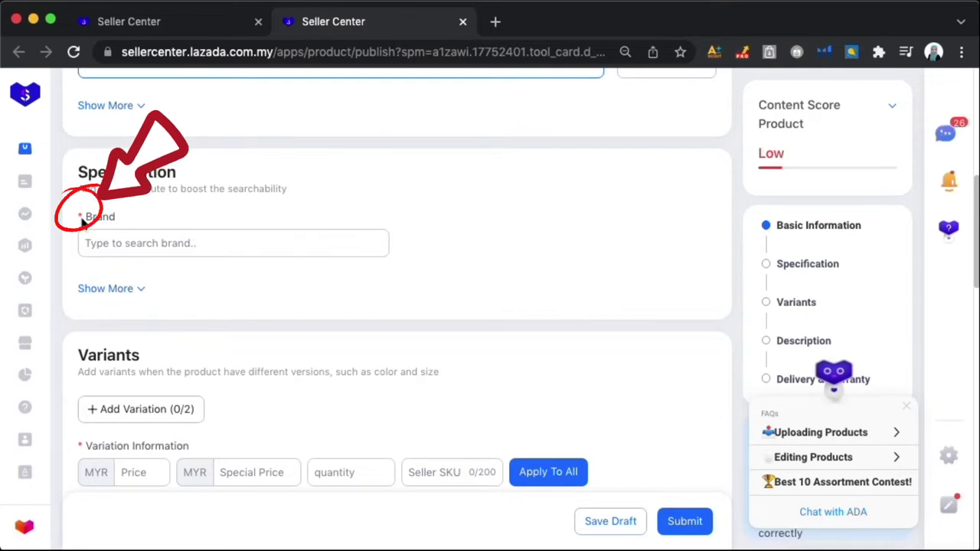
scroll(142, 280, "up", 6)
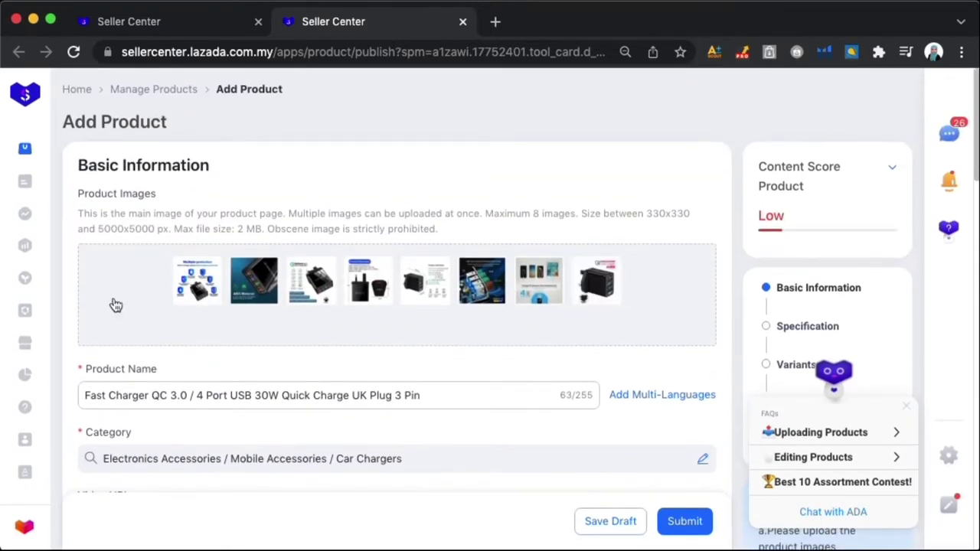
- Set the product's brand to No Brand in the Specification section
scroll(477, 298, "down", 6)
left_click(222, 198)
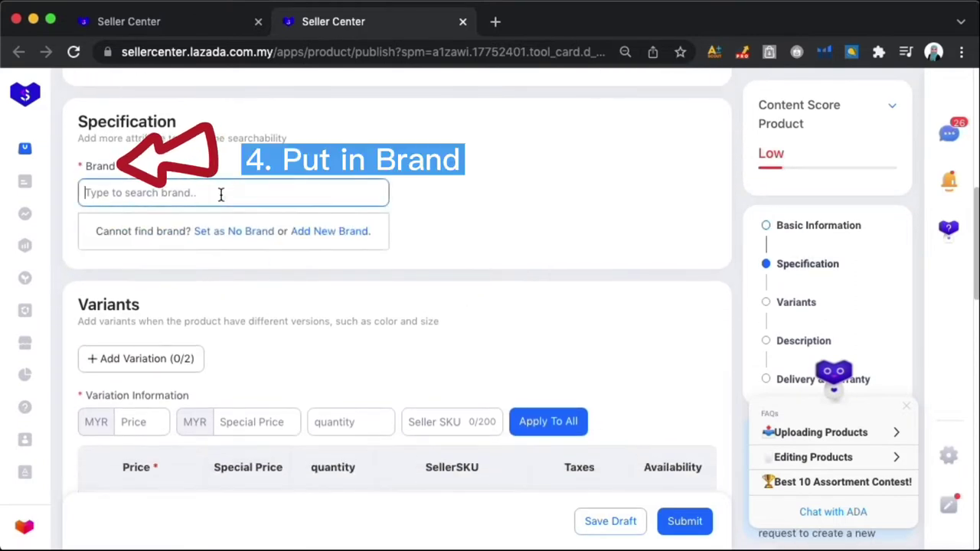
left_click(249, 229)
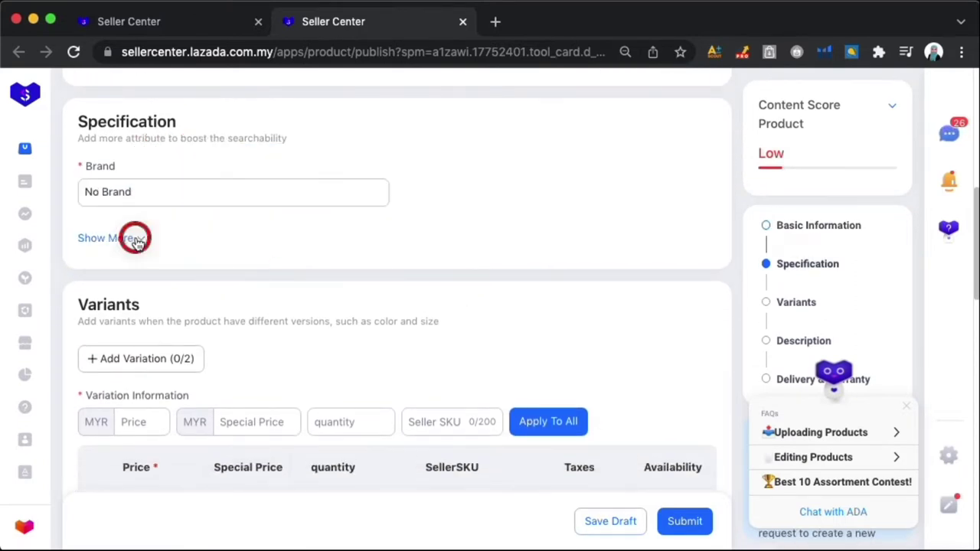
- Expand the additional specification attributes and choose 3 Pin for the "Do not Include" attribute directly below Brand
left_click(136, 239)
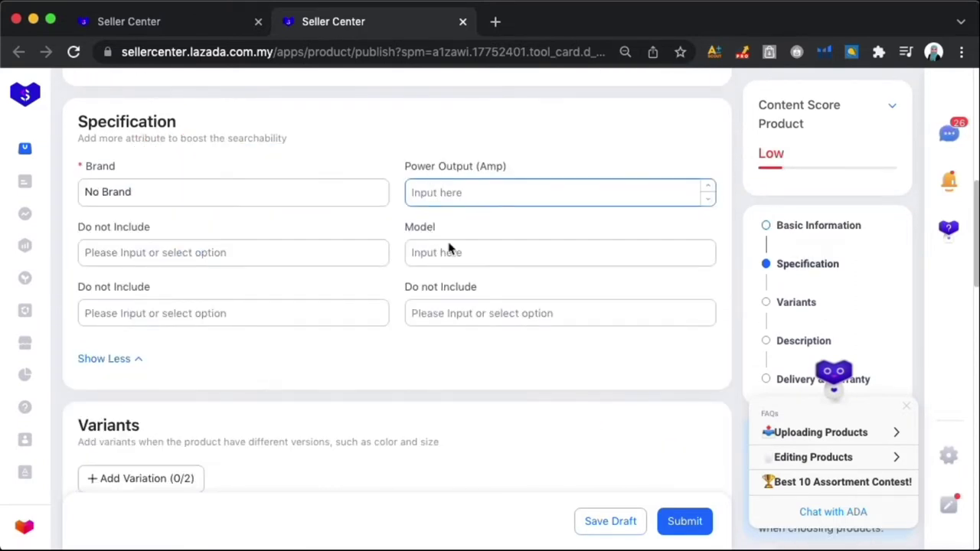
scroll(459, 283, "up", 7)
scroll(334, 386, "down", 2)
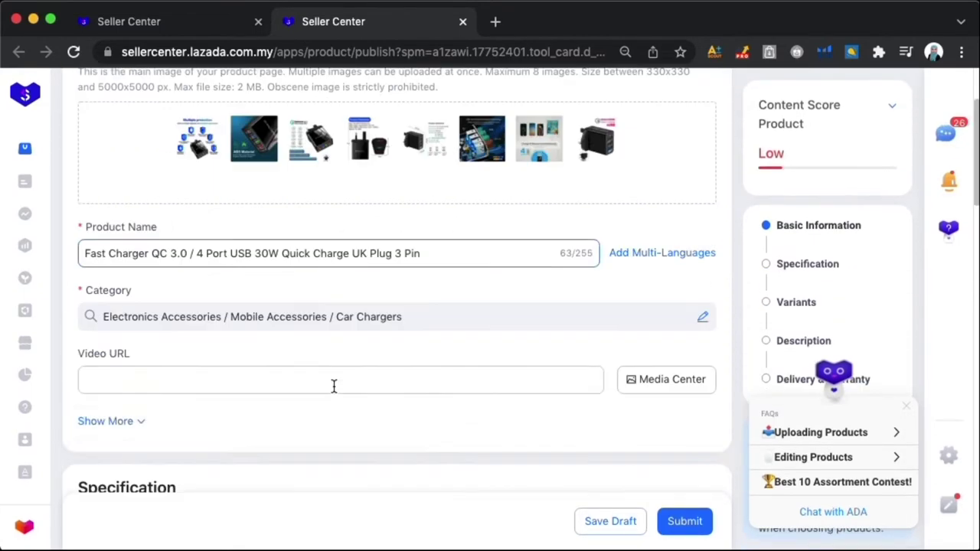
scroll(334, 386, "down", 2)
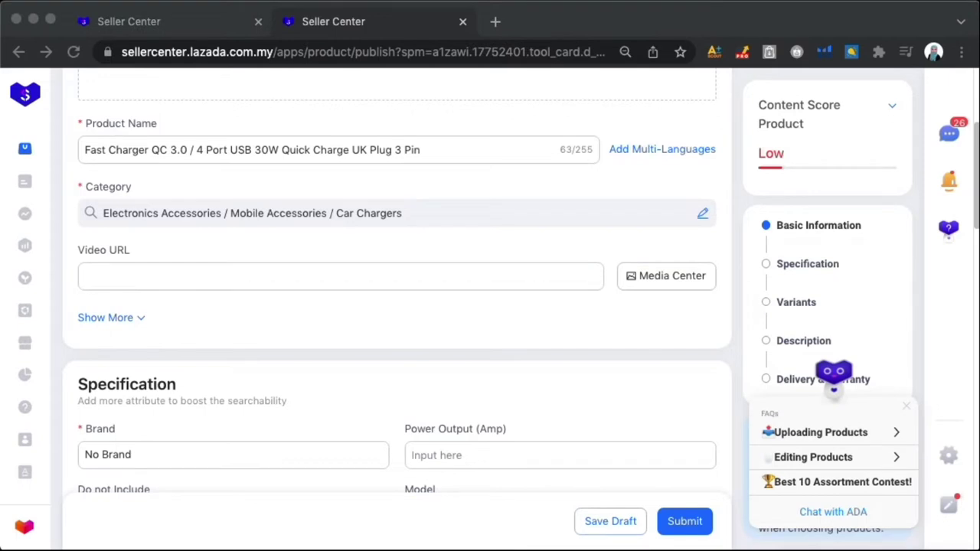
scroll(452, 305, "down", 1)
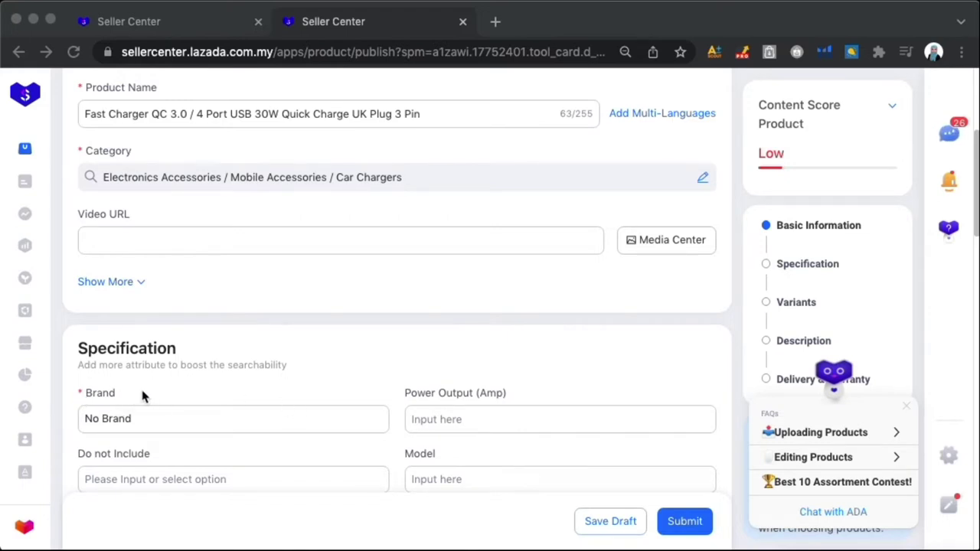
scroll(375, 392, "down", 4)
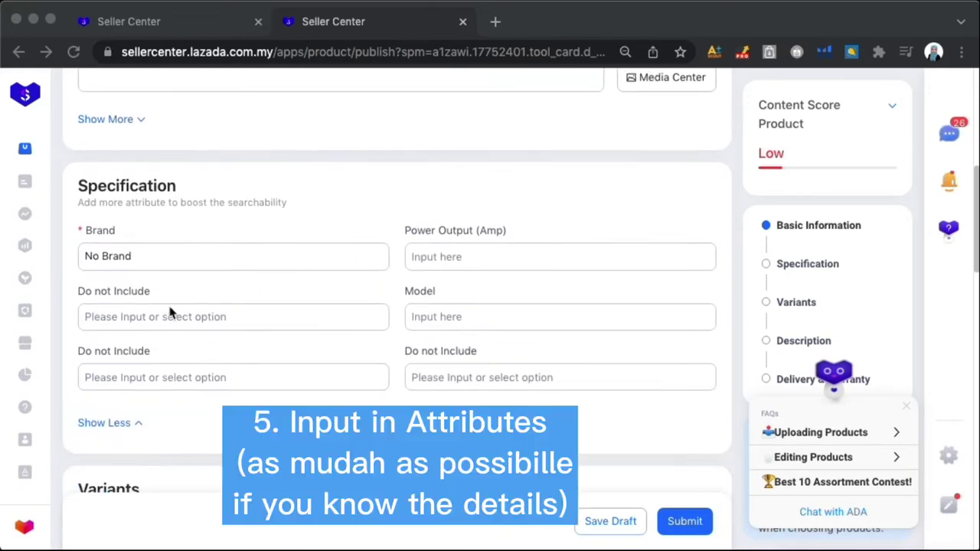
left_click(208, 317)
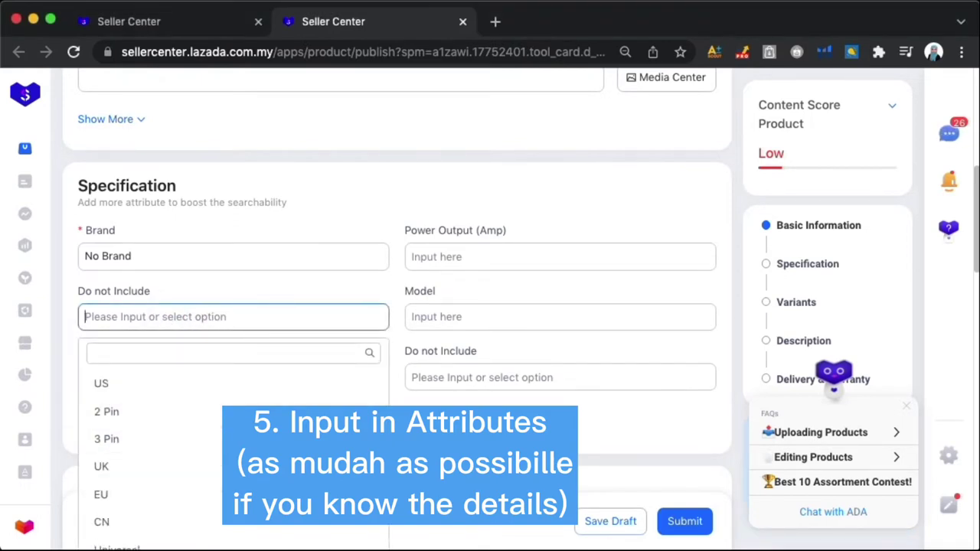
left_click(126, 440)
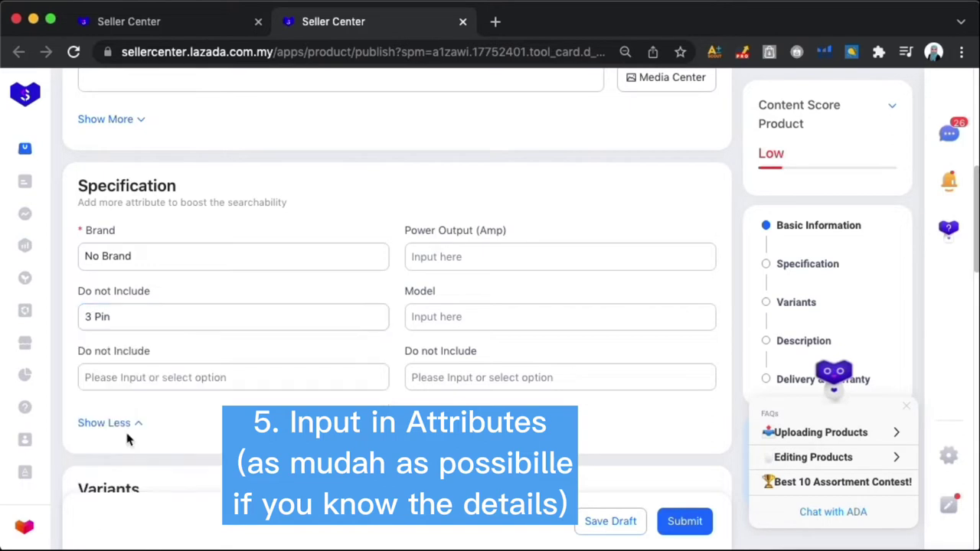
left_click(562, 317)
- Add a product variation named Colour with the options Black and White
scroll(211, 445, "down", 4)
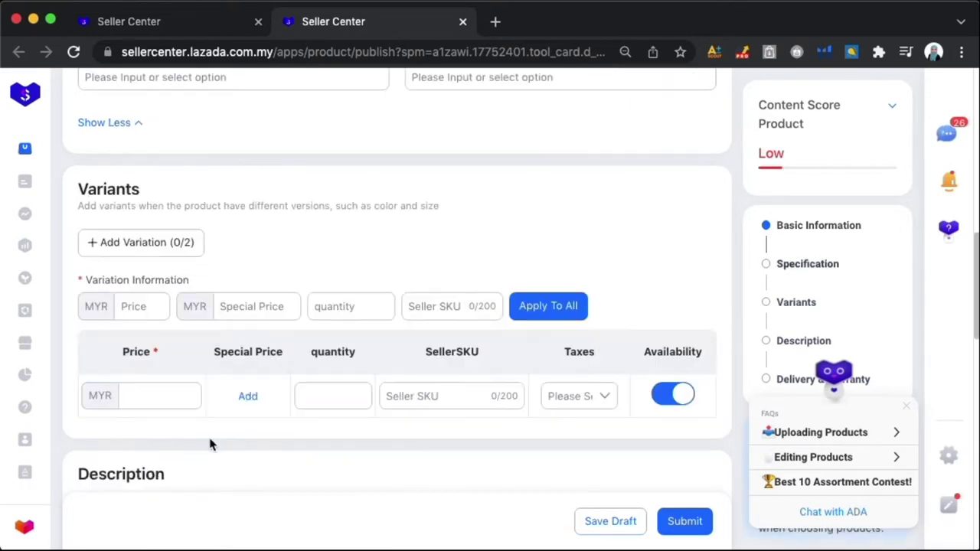
left_click(121, 243)
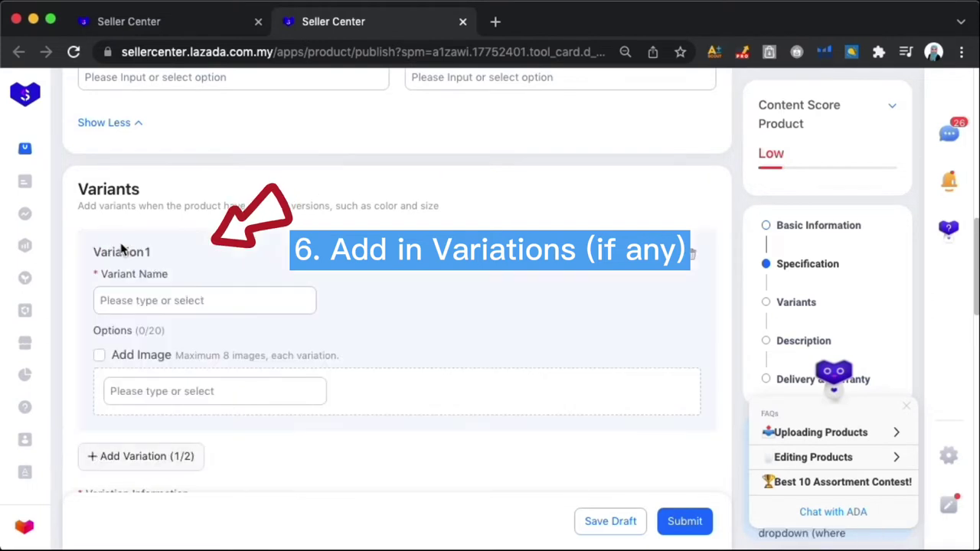
left_click(132, 299)
type("Colour")
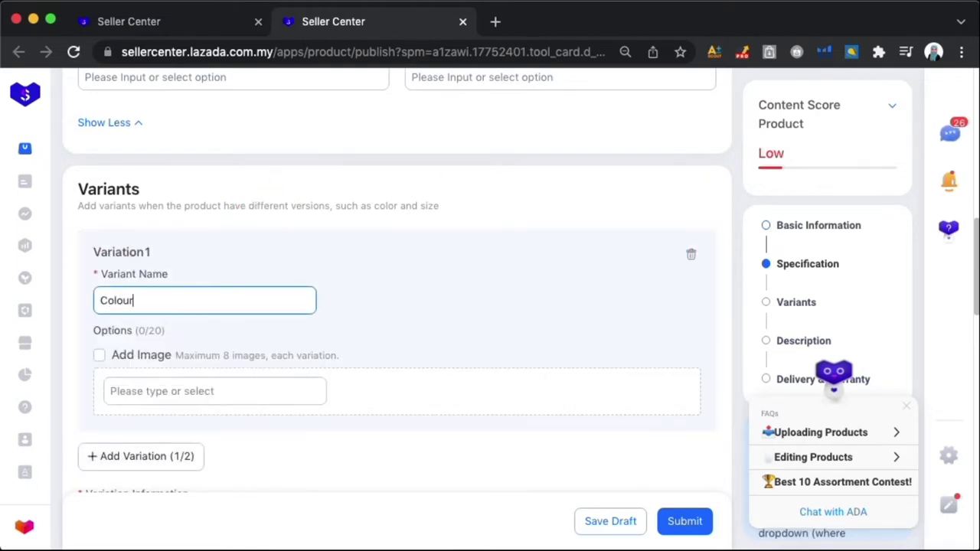
left_click(111, 389)
type("Black")
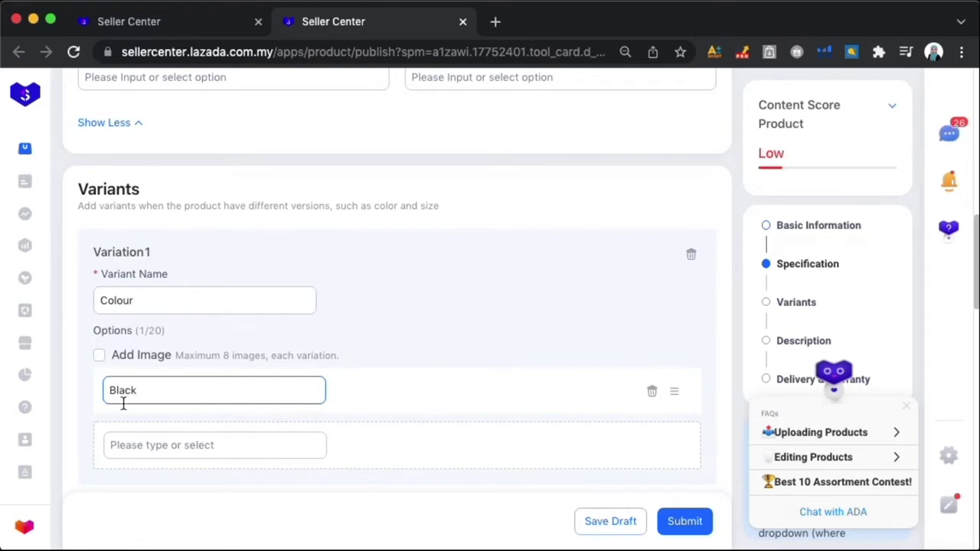
left_click(121, 442)
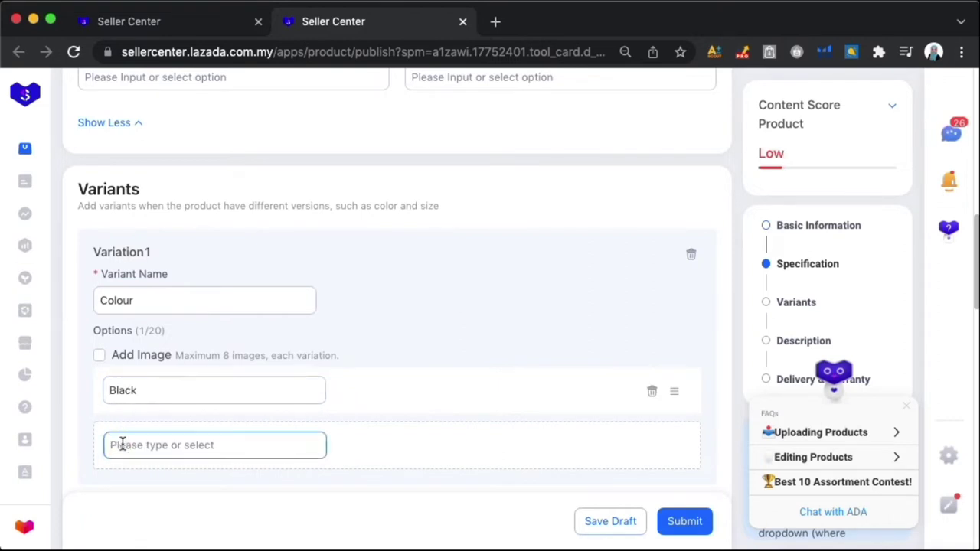
type("White")
scroll(329, 344, "down", 2)
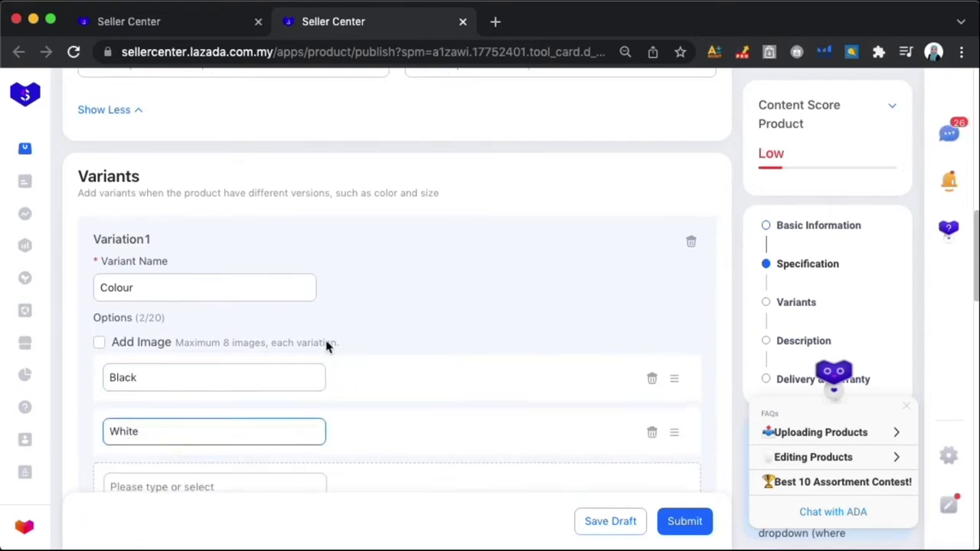
- Add Pink as a third option of the Colour variation
left_click(145, 431)
type("Pink")
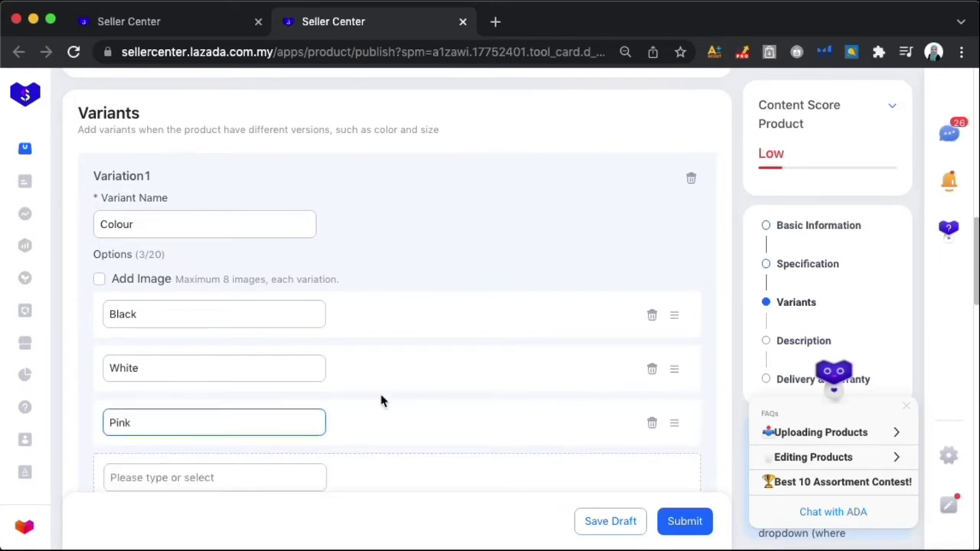
left_click(436, 370)
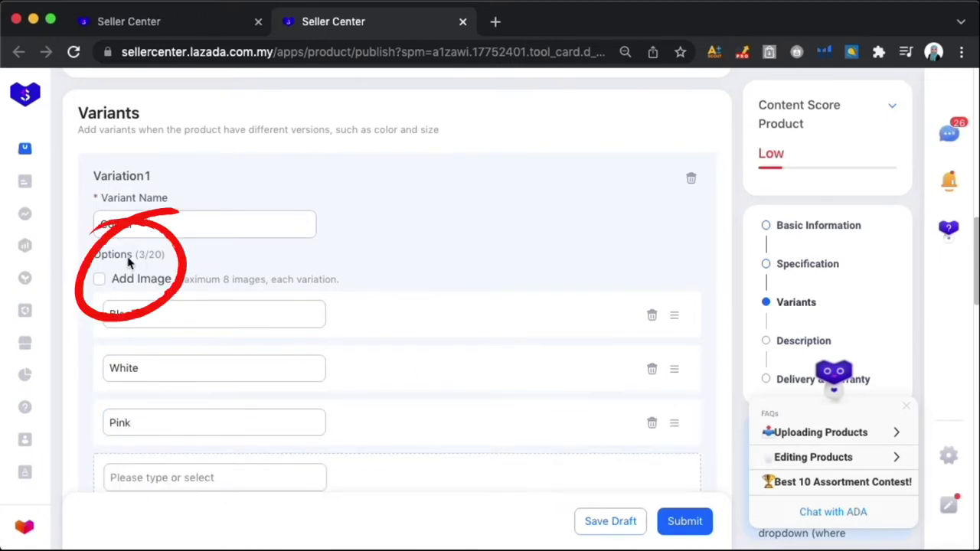
- Try variation images by uploading 4 usb Quick Charge -A7.jpeg for the Black option, and turn the images off again
left_click(100, 280)
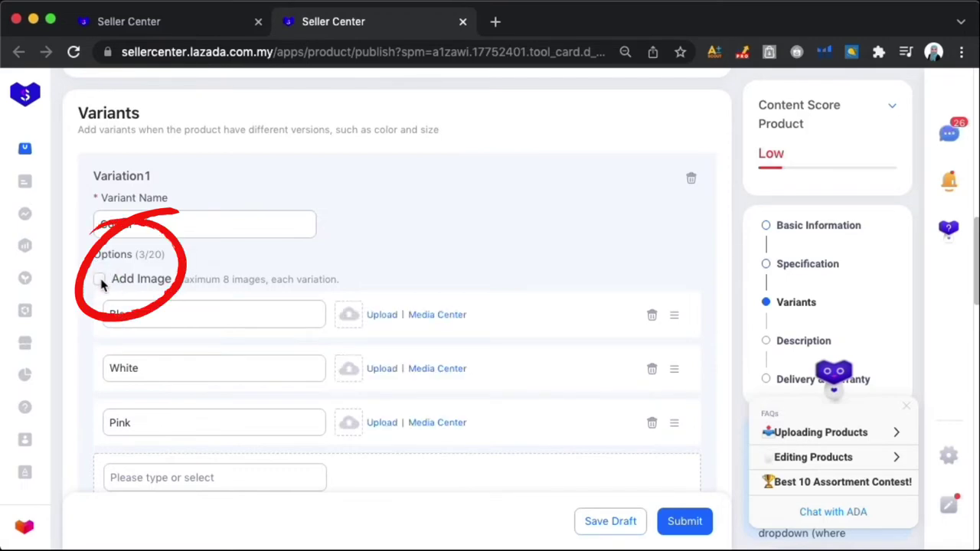
left_click(349, 322)
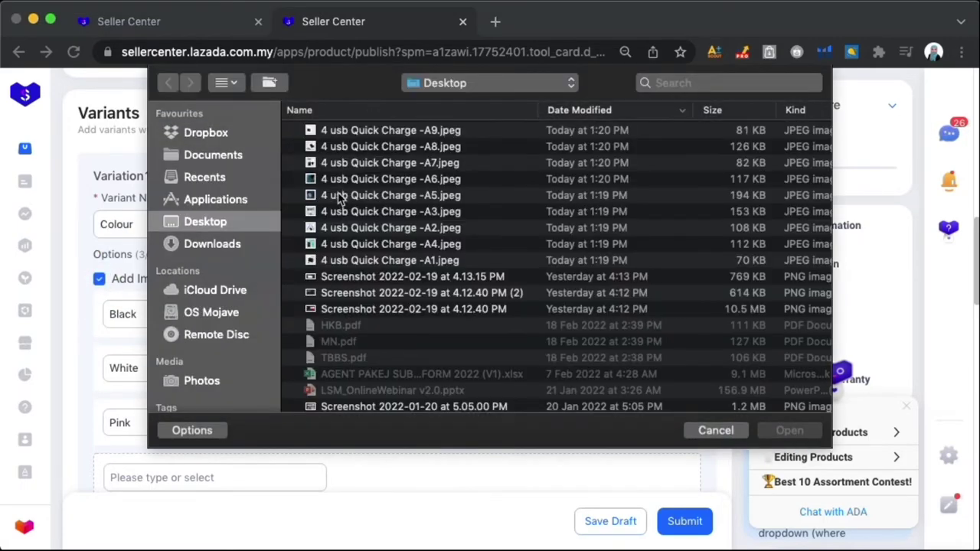
double_click(342, 167)
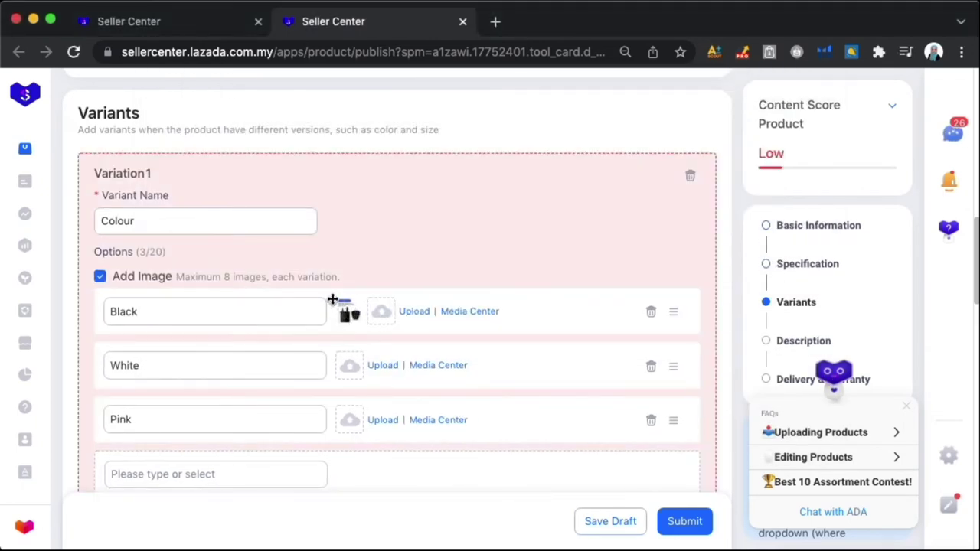
mouse_move(337, 311)
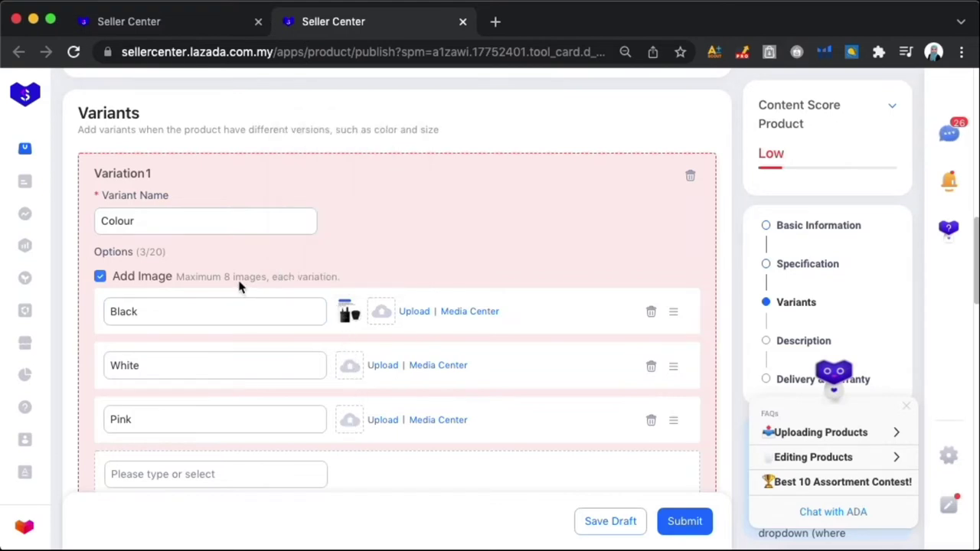
left_click_drag(274, 291, 213, 290)
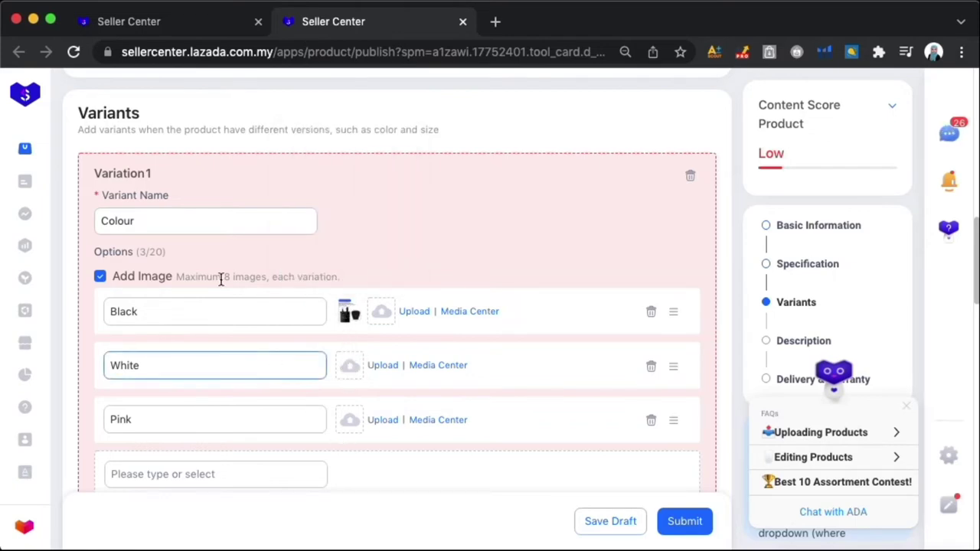
left_click(104, 277)
left_click(513, 334)
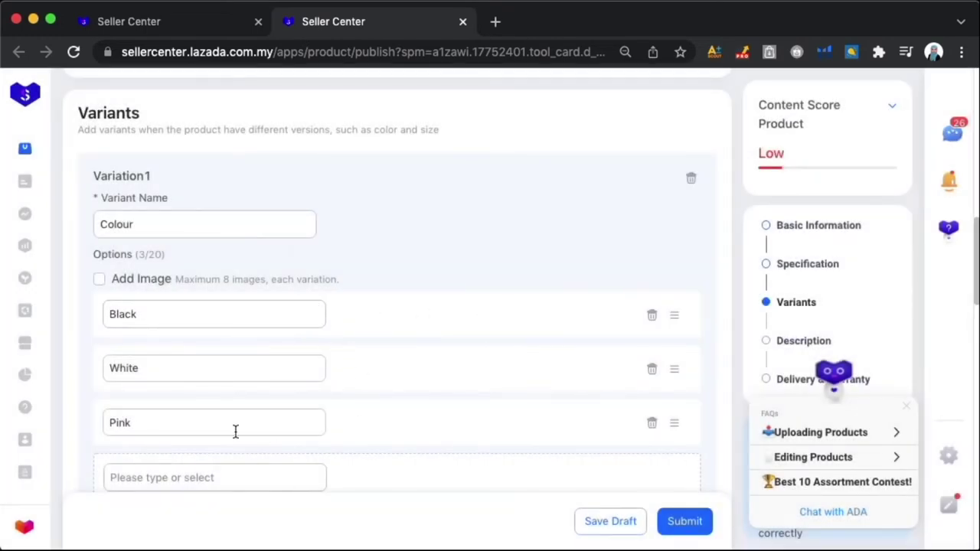
- Delete the White and Pink options from the Colour variation, keeping only Black
scroll(413, 279, "down", 3)
scroll(413, 279, "up", 2)
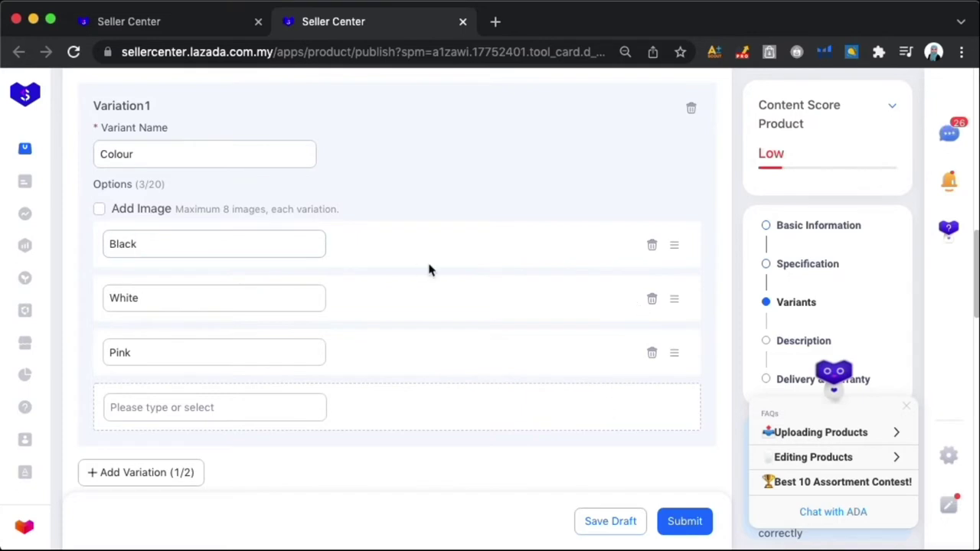
left_click(651, 300)
left_click(652, 299)
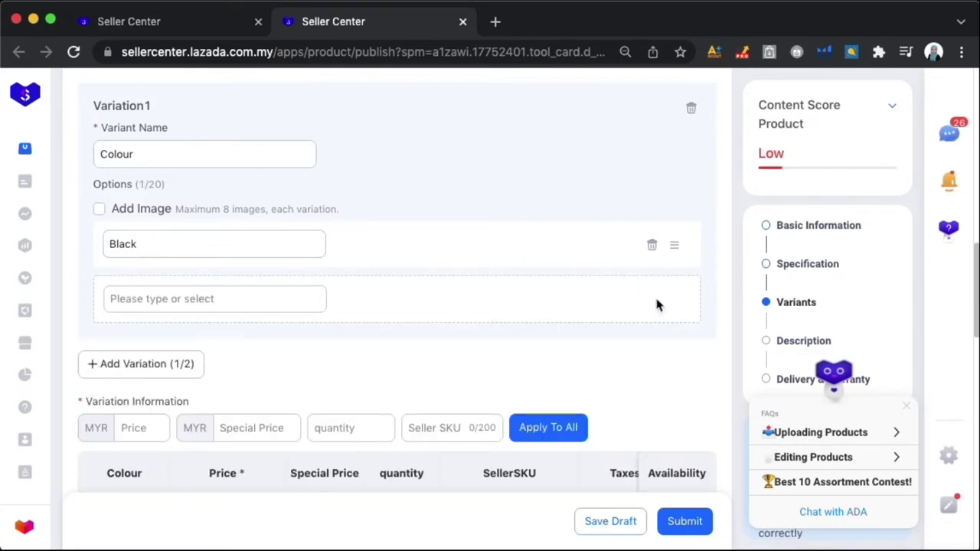
- Fill in the variation information with a price of MYR 15 and a special price of MYR 12
scroll(655, 299, "down", 5)
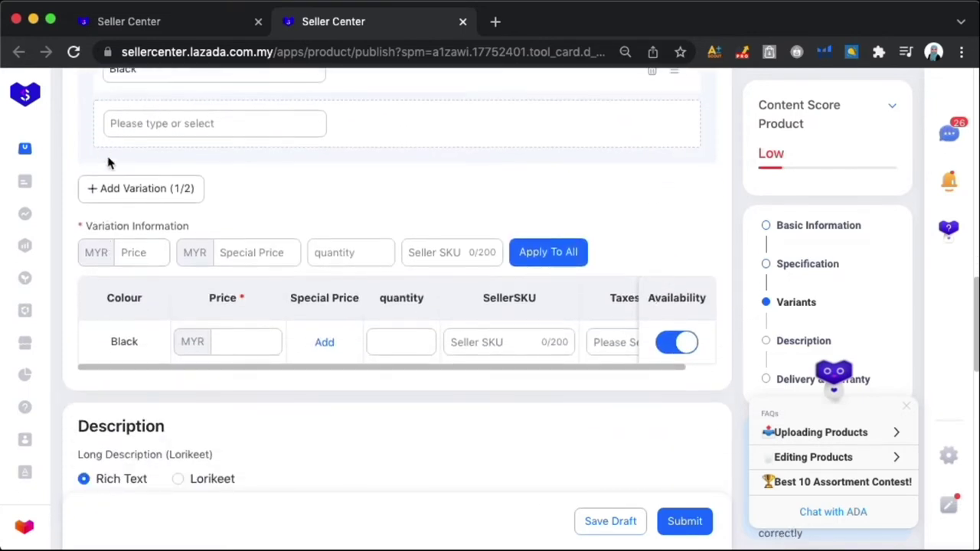
left_click(128, 256)
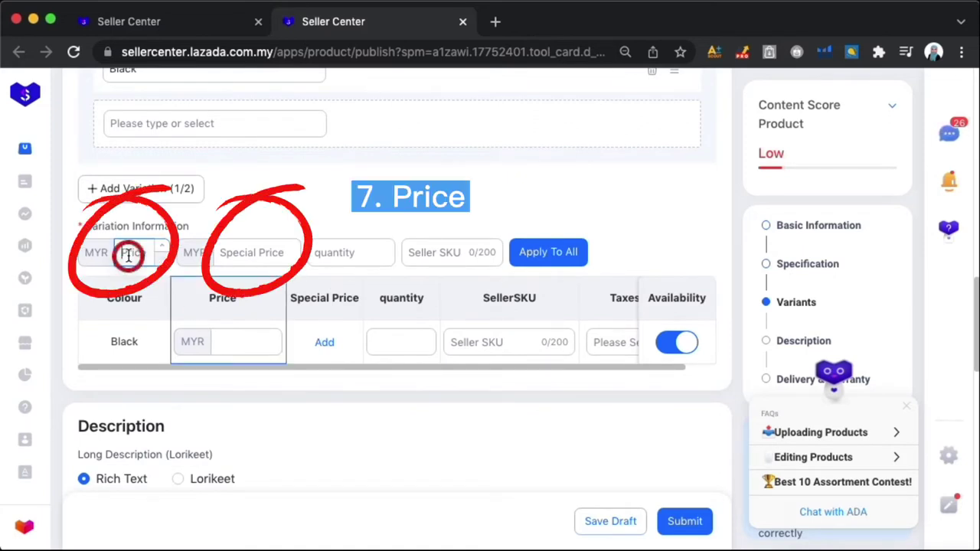
left_click(232, 260)
type("12")
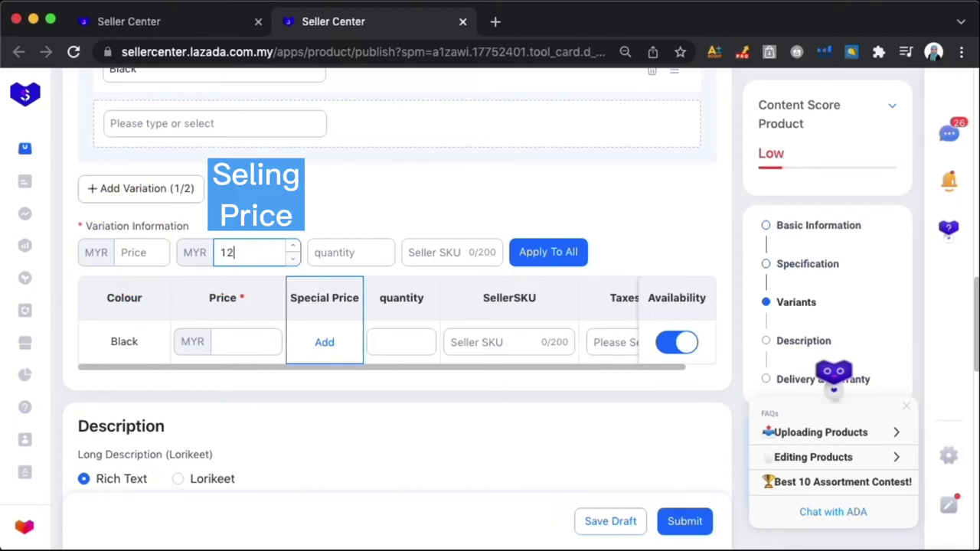
left_click(114, 258)
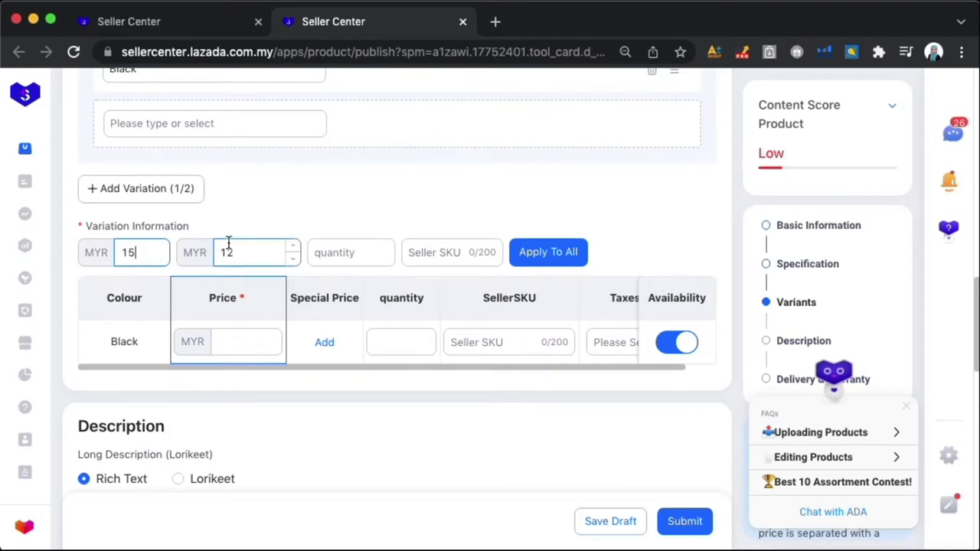
left_click_drag(238, 255, 209, 258)
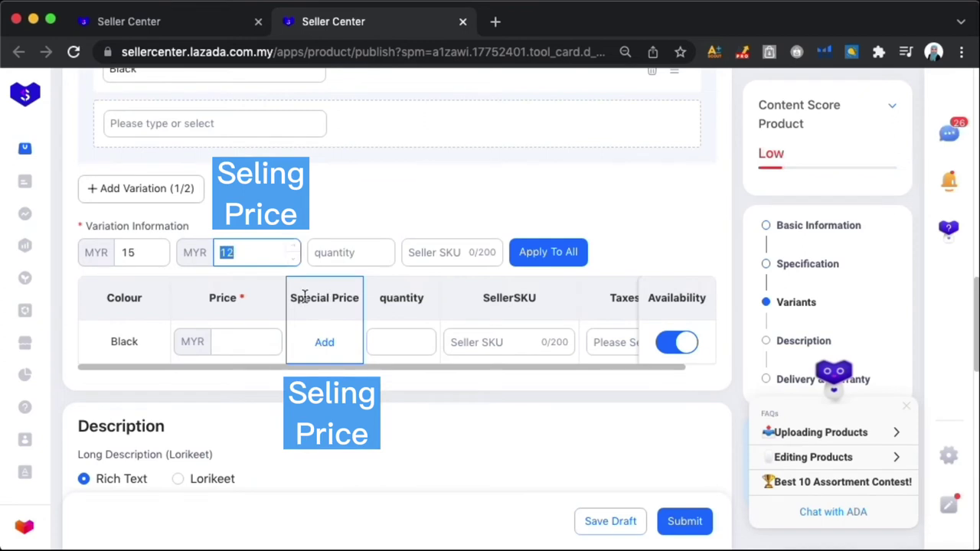
- Enter a quantity of 20 and the seller SKU A0019, and apply the variation information to all variants
left_click(354, 255)
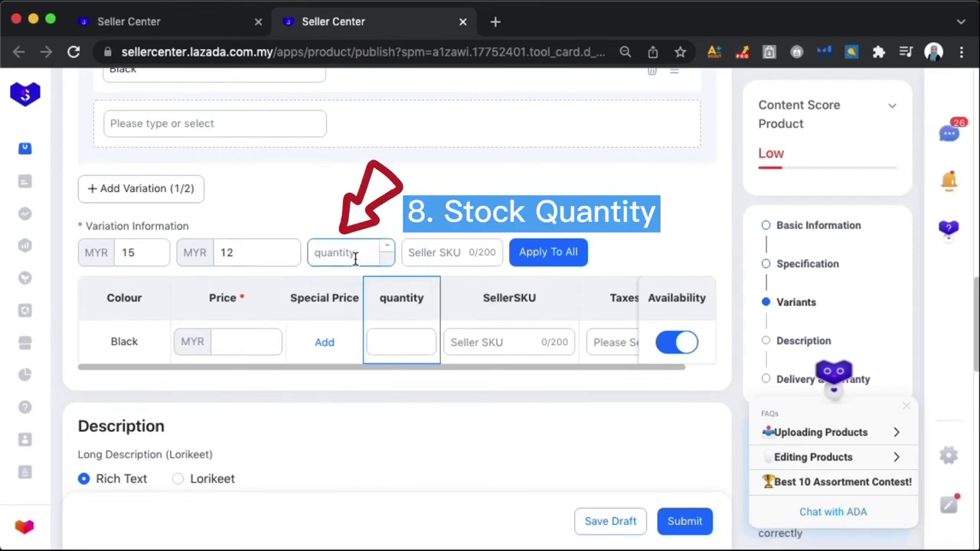
type("20")
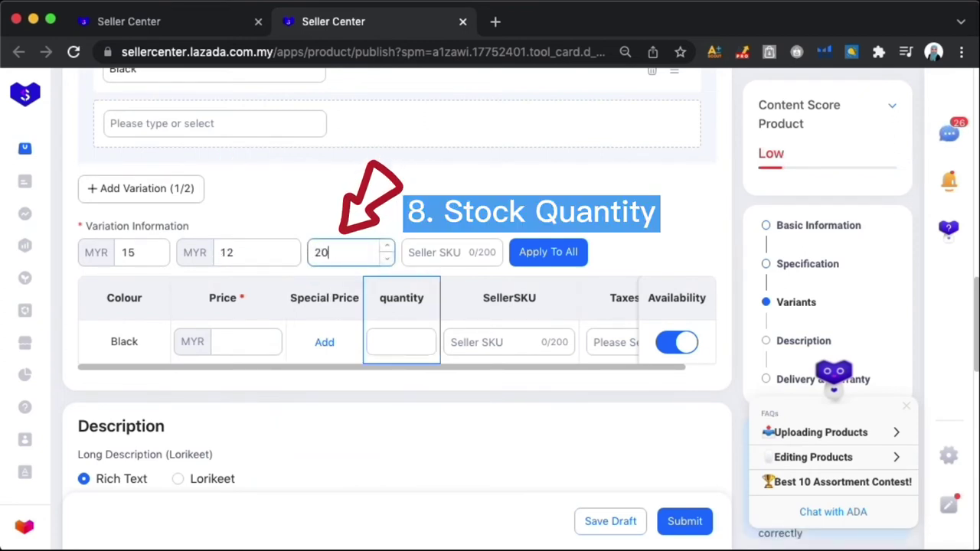
left_click(431, 258)
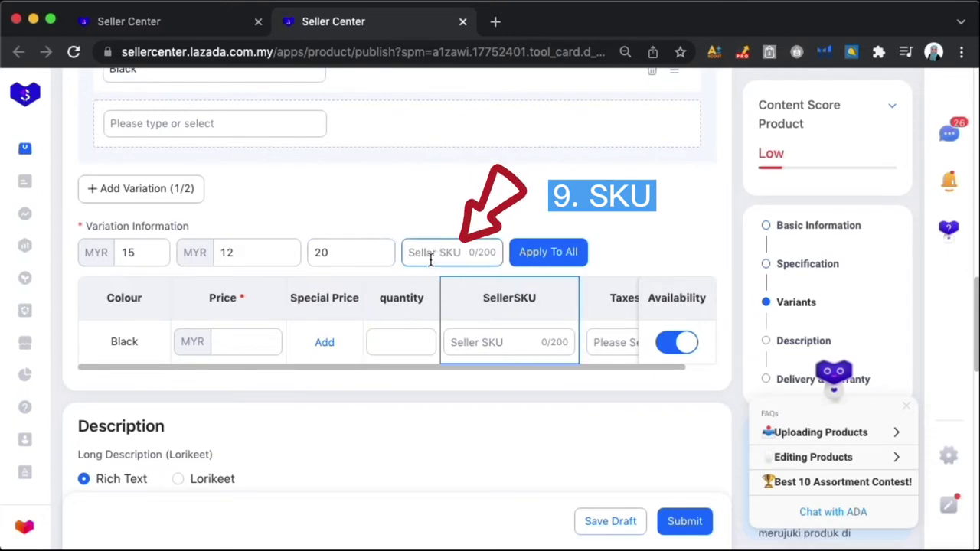
type("A0019")
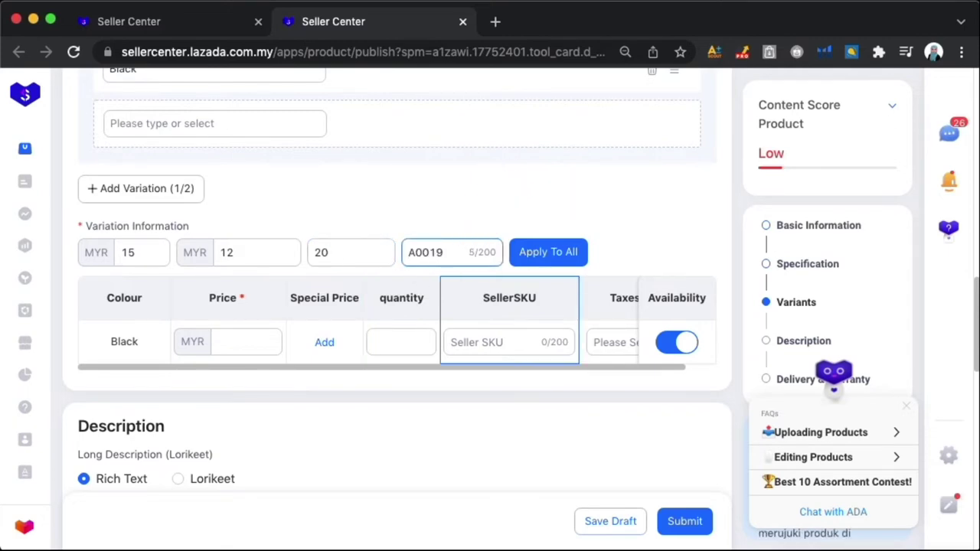
left_click(548, 257)
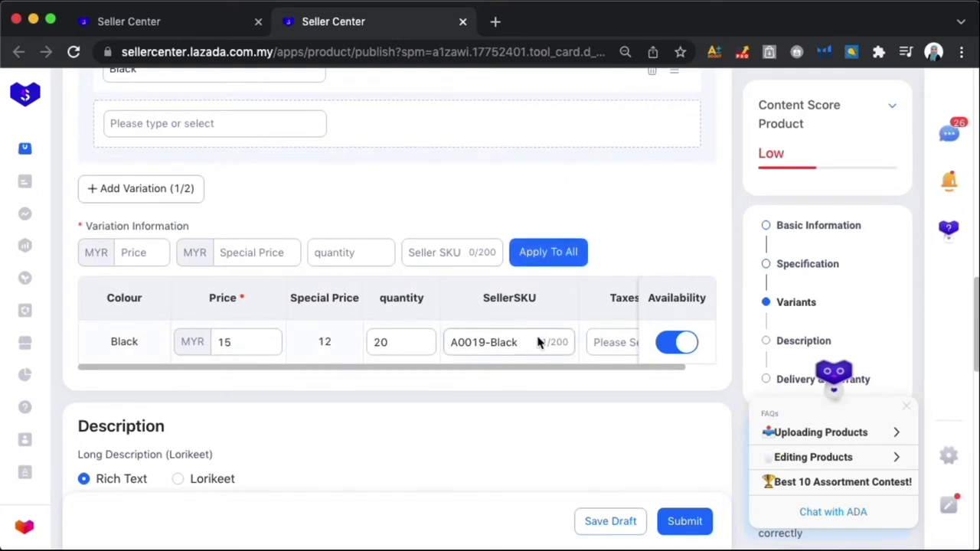
double_click(504, 344)
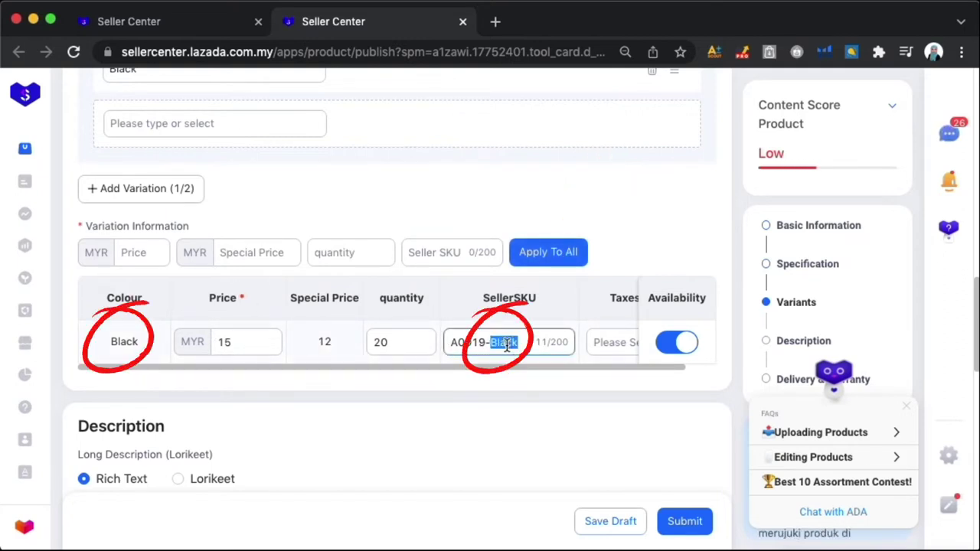
- Set the Black variant's taxes to default
left_click(598, 354)
left_click(606, 379)
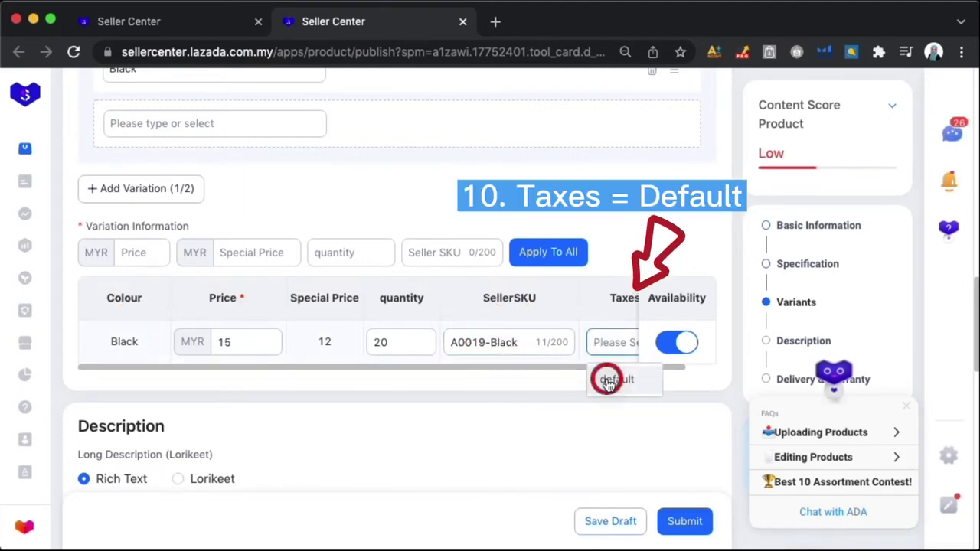
left_click(617, 344)
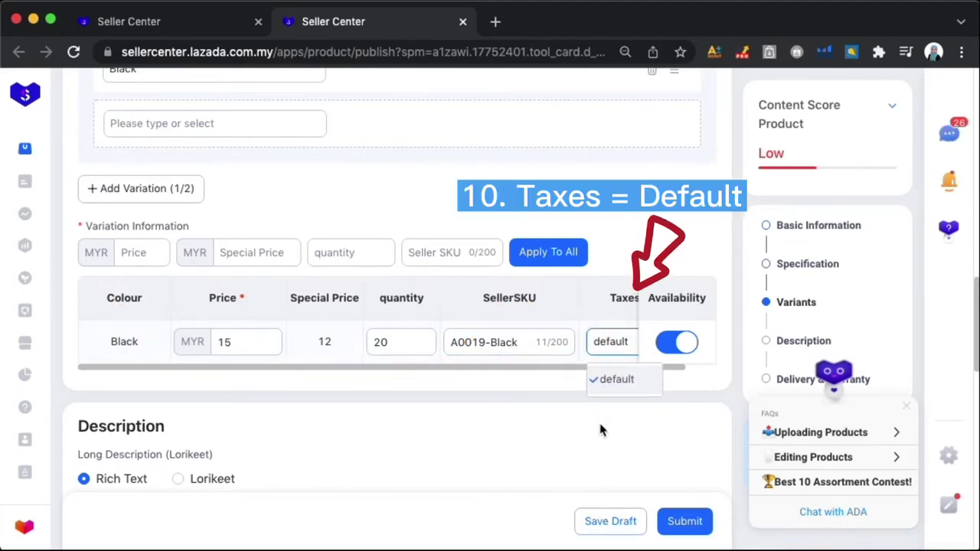
left_click(606, 306)
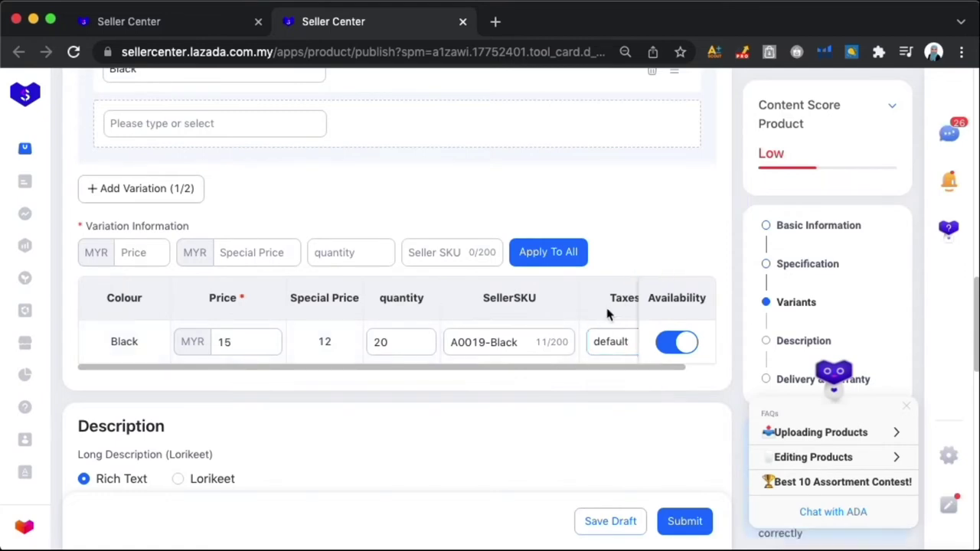
- Paste the copied charger specifications into the long description, separate its sections with blank lines and apply it
scroll(500, 339, "down", 3)
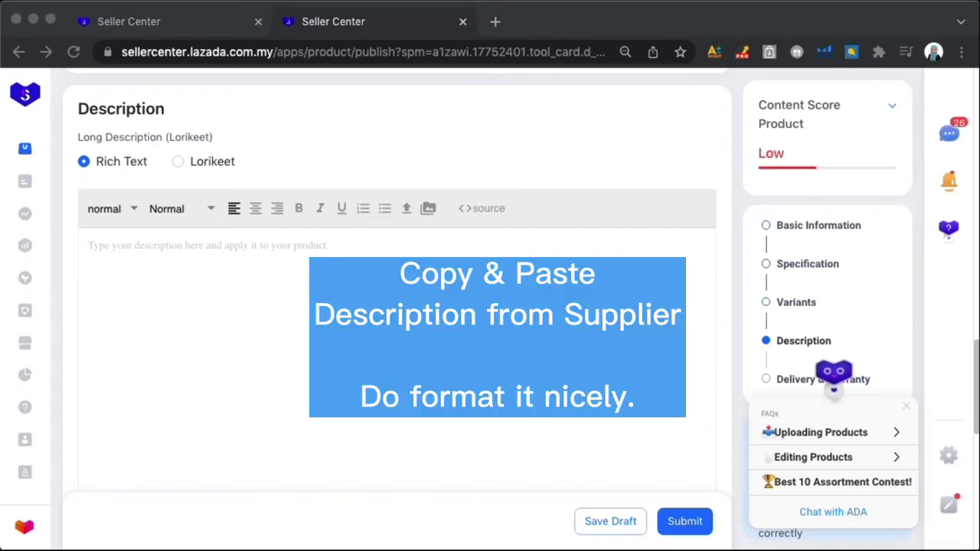
key("super+v")
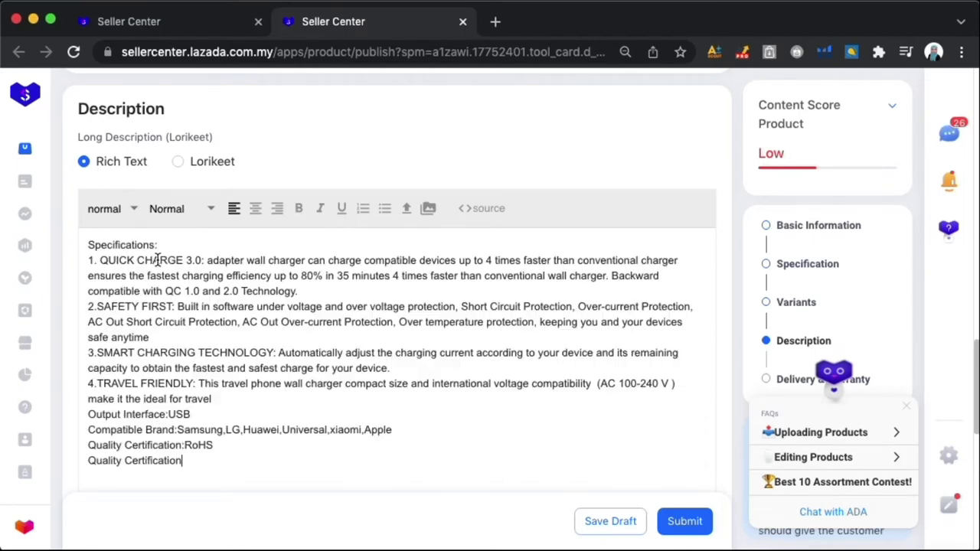
scroll(206, 408, "down", 3)
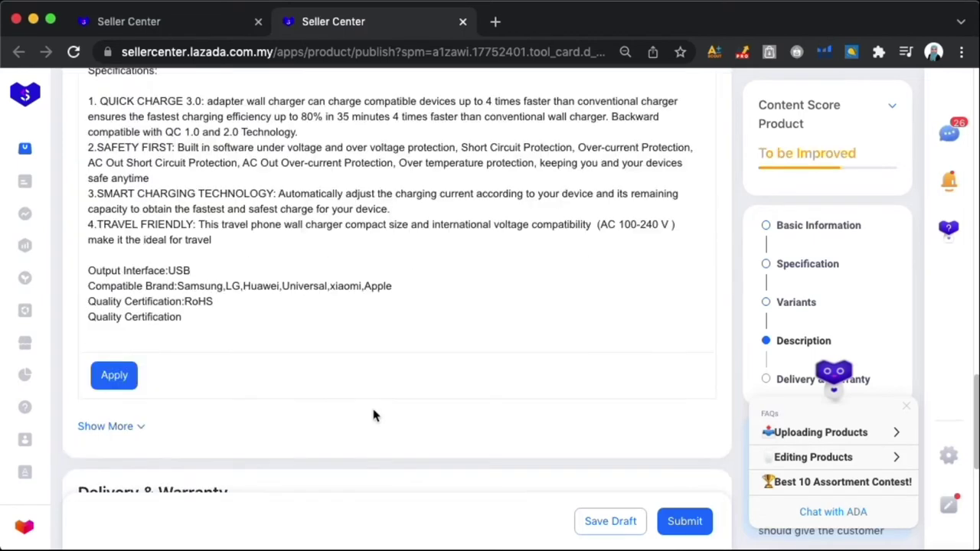
left_click(117, 372)
- Set the package weight to 0.2 kg and the package dimensions to 7 × 7 × 11 cm
scroll(120, 368, "down", 4)
left_click(106, 410)
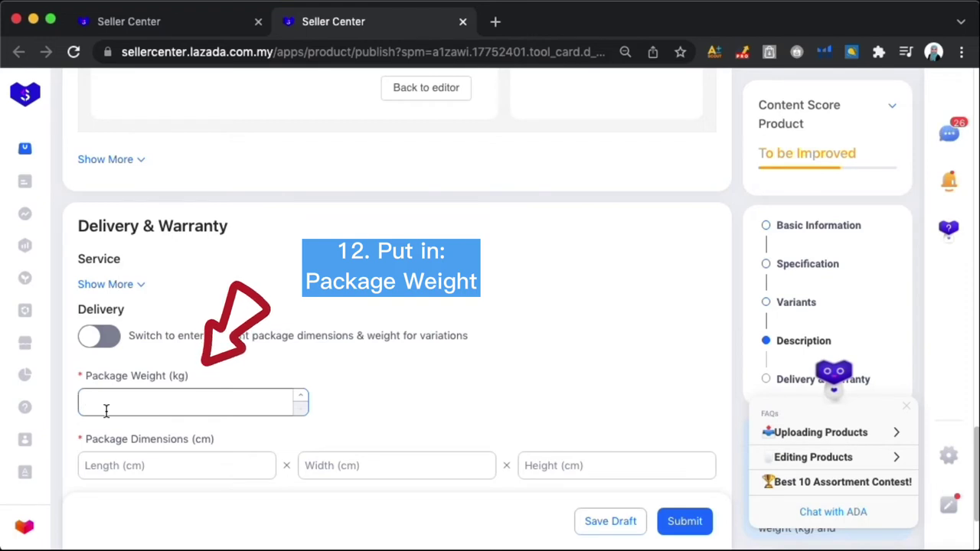
type("0.2")
key("Tab")
type("7")
key("Tab")
type("7")
key("Tab")
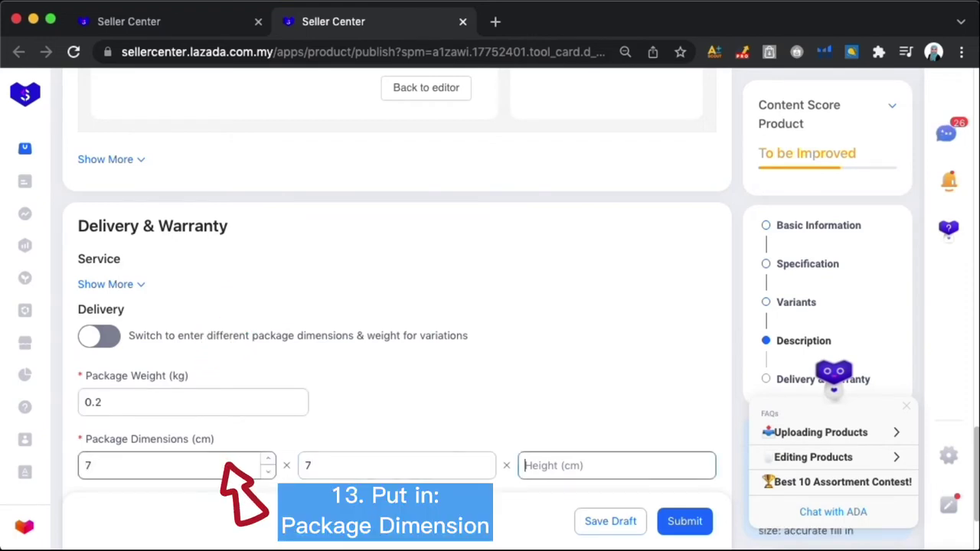
type("11")
scroll(262, 397, "down", 4)
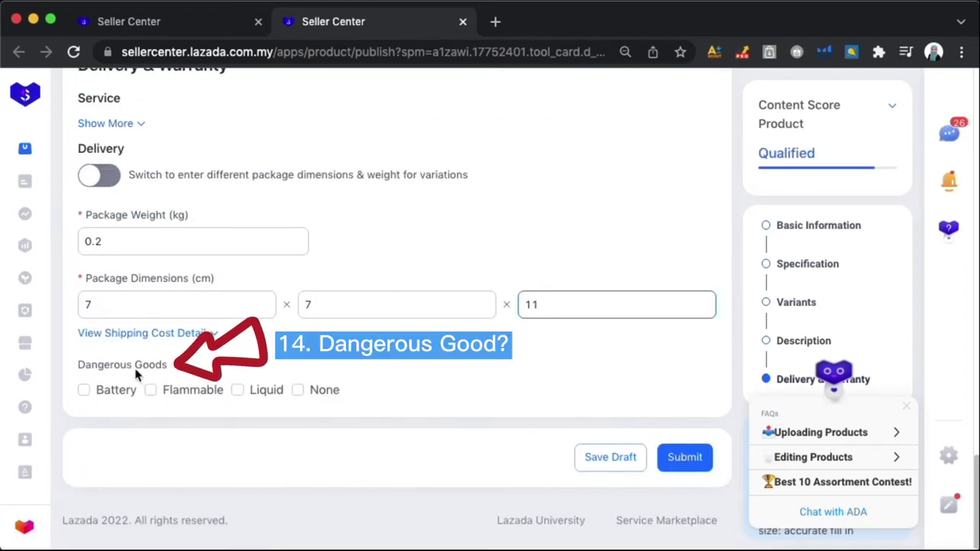
- Mark the dangerous goods as None and submit the product for publishing
left_click(299, 390)
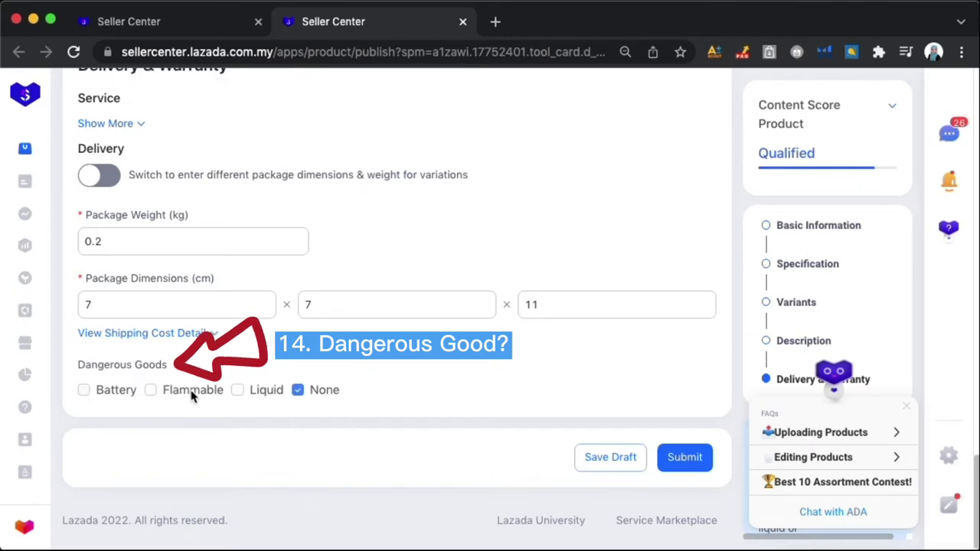
left_click(693, 459)
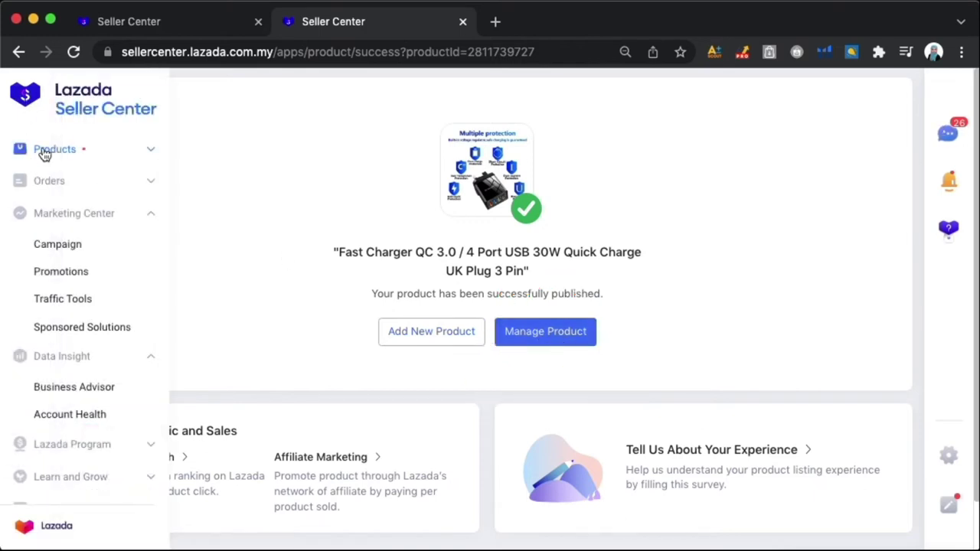
- Look at the product management entries and locate the Manage Products shortcut in the home page's Popular Toolkit
left_click(45, 154)
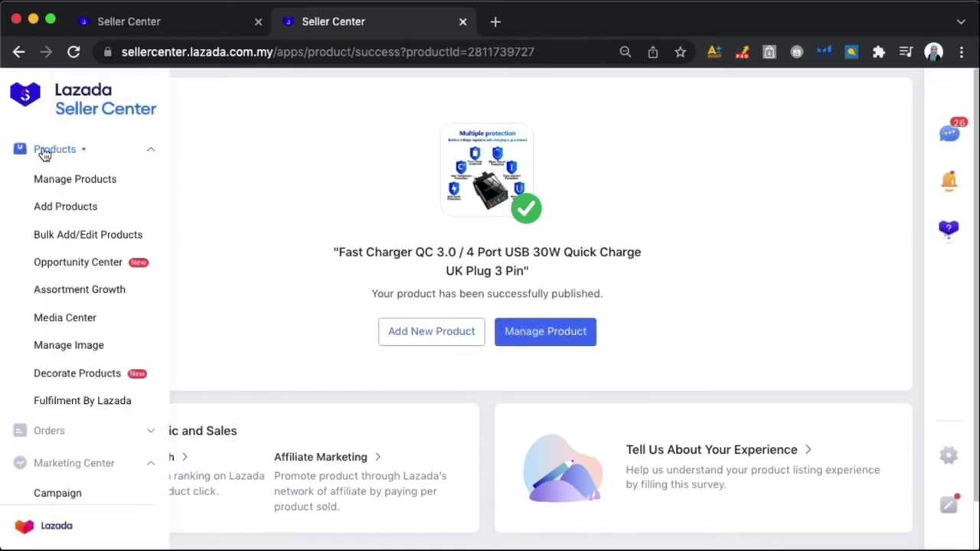
left_click(69, 190)
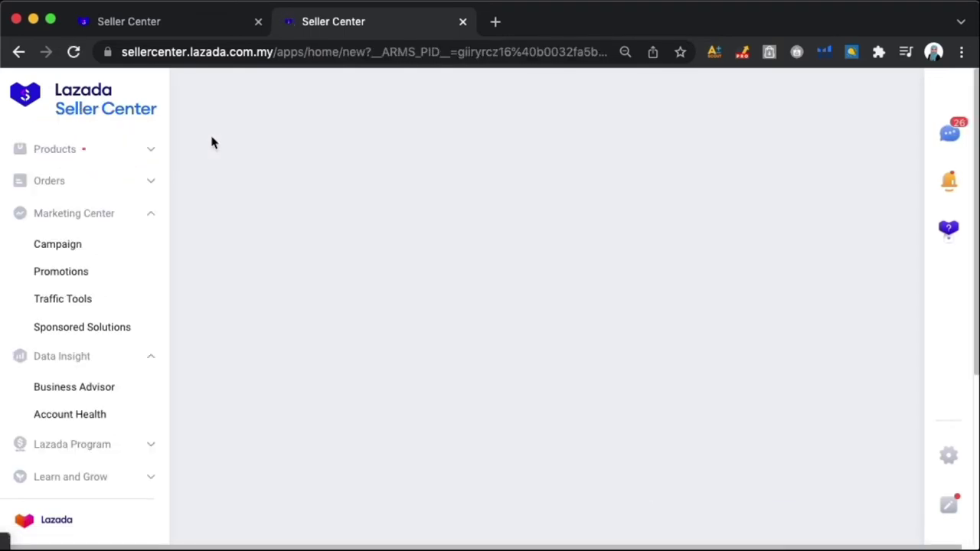
scroll(213, 144, "down", 20)
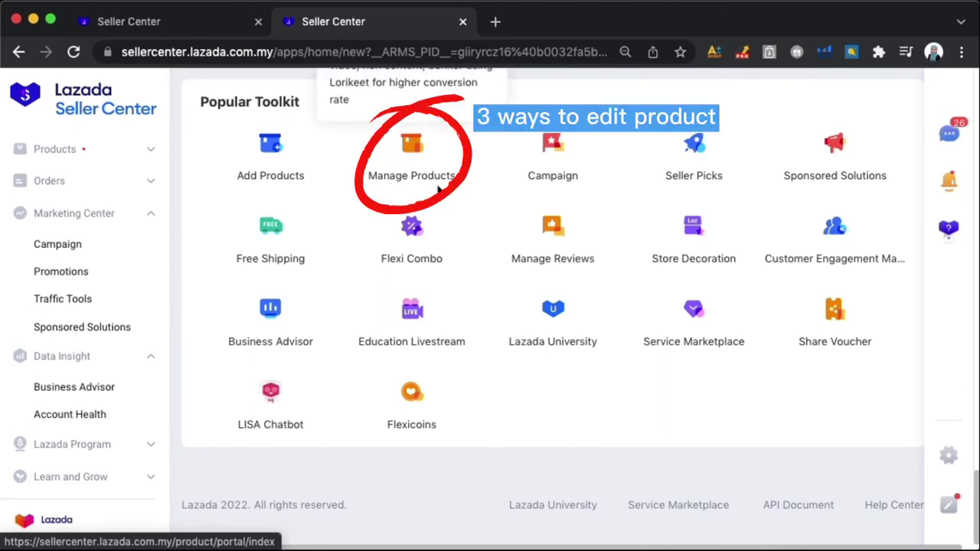
- Open the Manage Products list, view the fast charger's live listing and check its selling price and discount
left_click(412, 176)
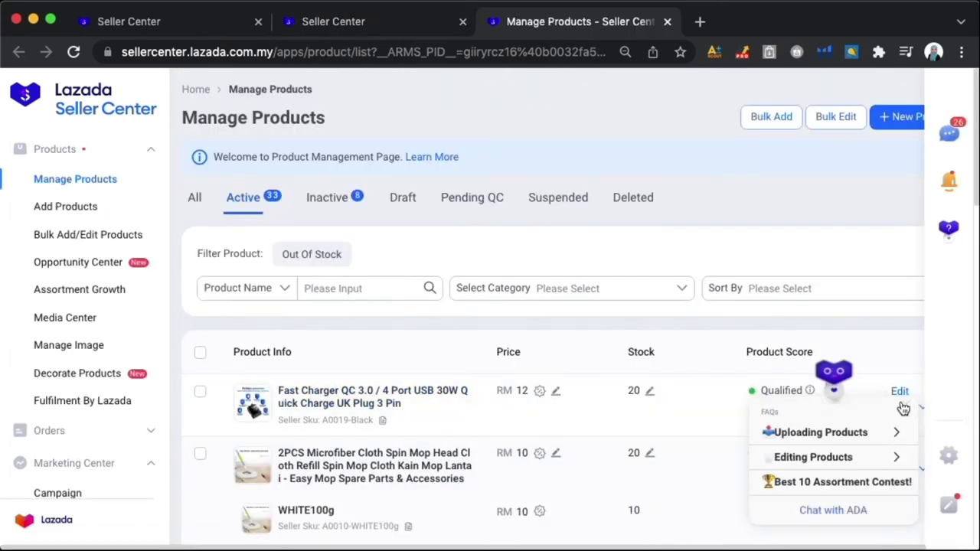
left_click(297, 395)
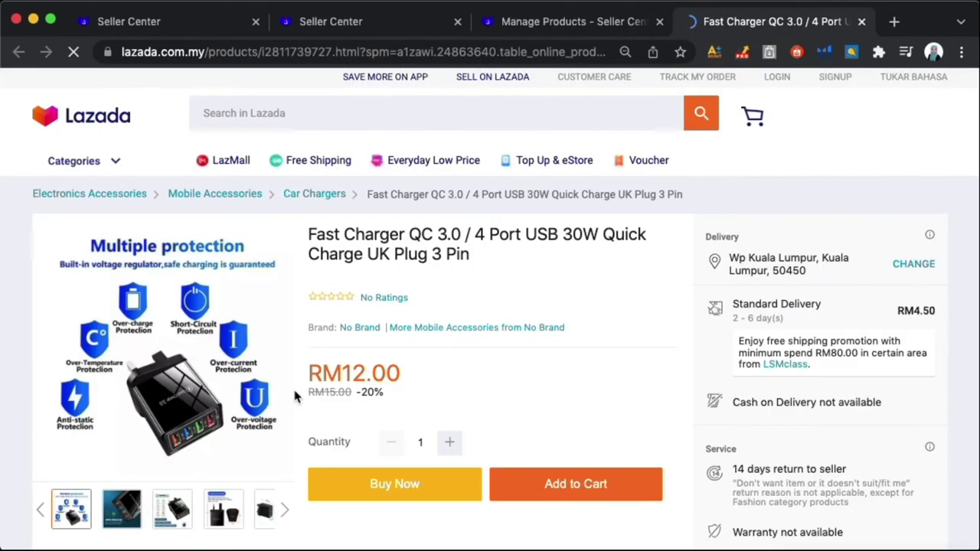
scroll(408, 288, "down", 1)
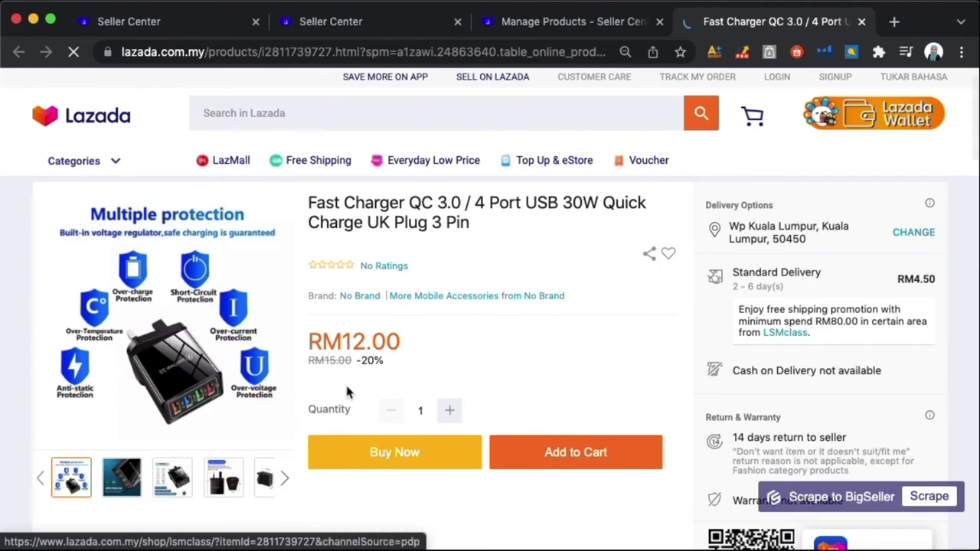
left_click_drag(354, 361, 312, 349)
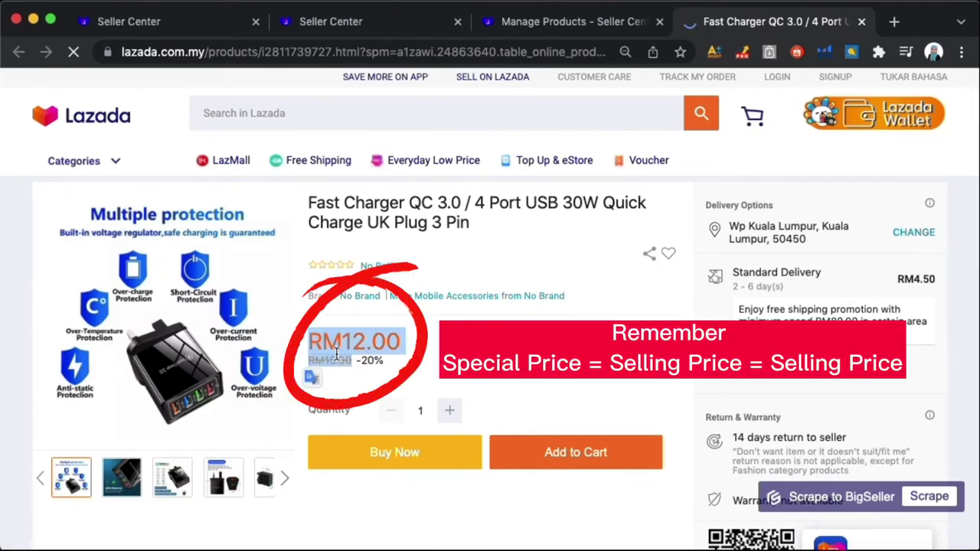
left_click(523, 395)
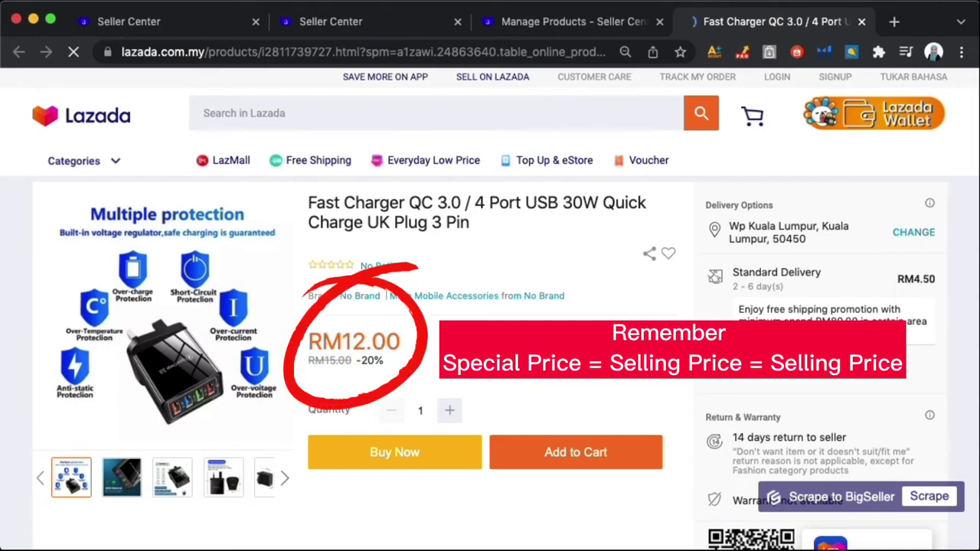
left_click_drag(406, 364, 305, 340)
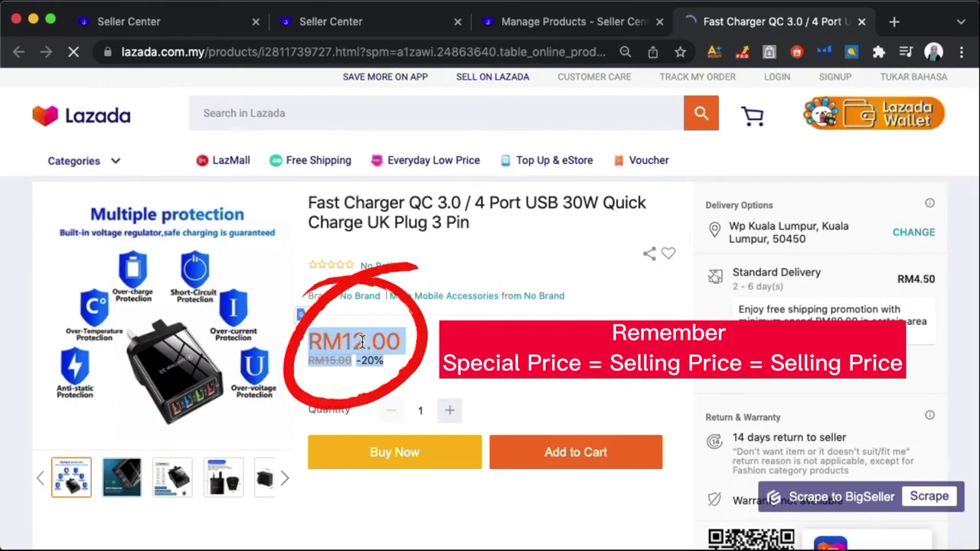
left_click(447, 361)
- Examine the product details text on the fast charger's live listing page
scroll(446, 360, "down", 10)
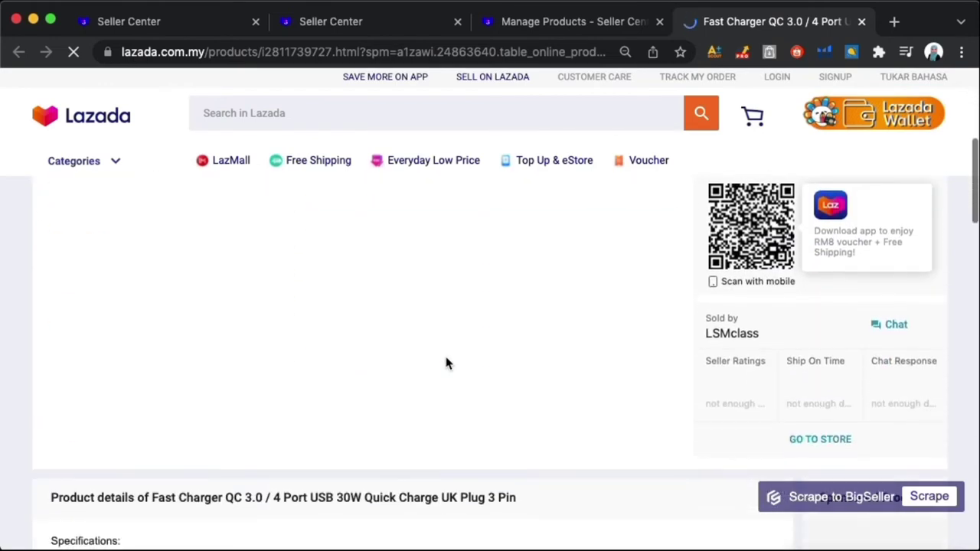
scroll(447, 360, "up", 2)
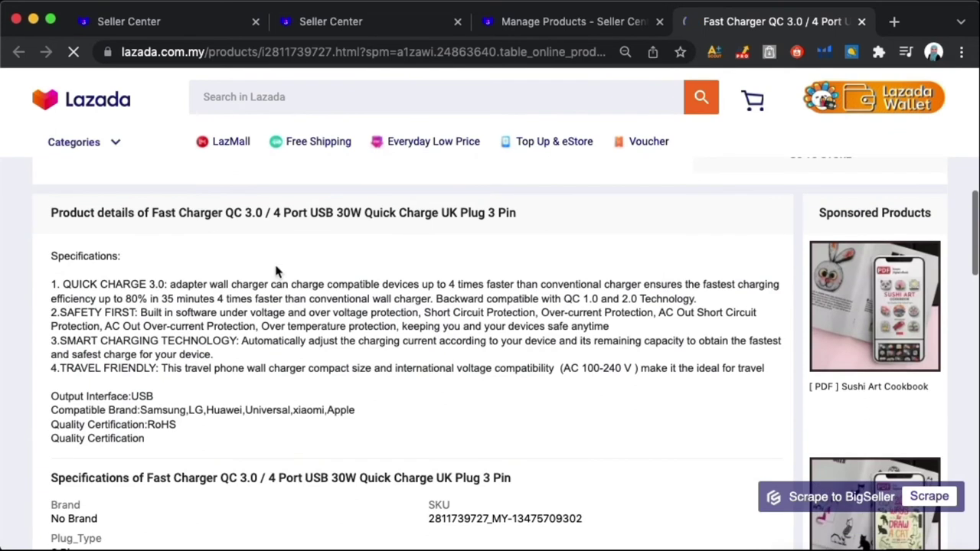
left_click_drag(59, 215, 78, 242)
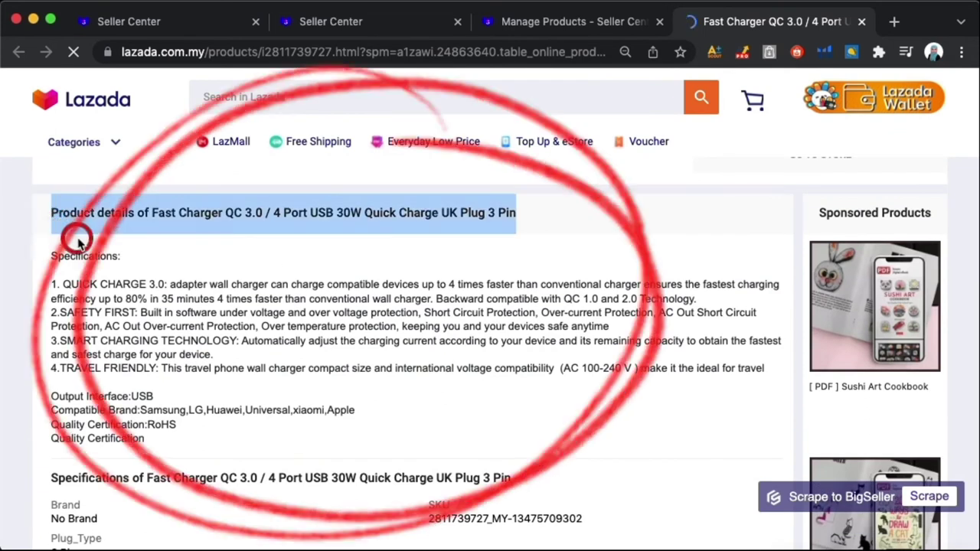
left_click_drag(145, 440, 46, 216)
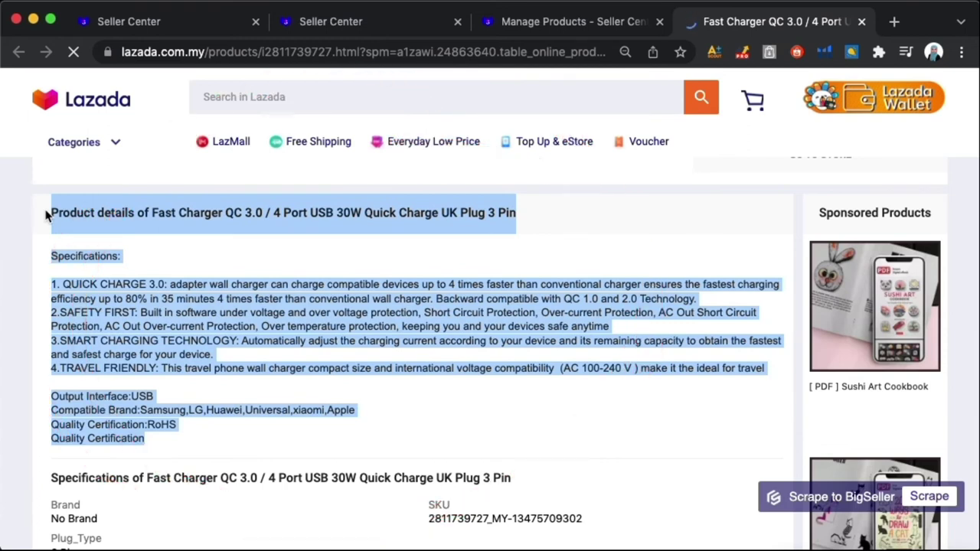
- Return to the Manage Products list and open the fast charger listing for editing
left_click(584, 23)
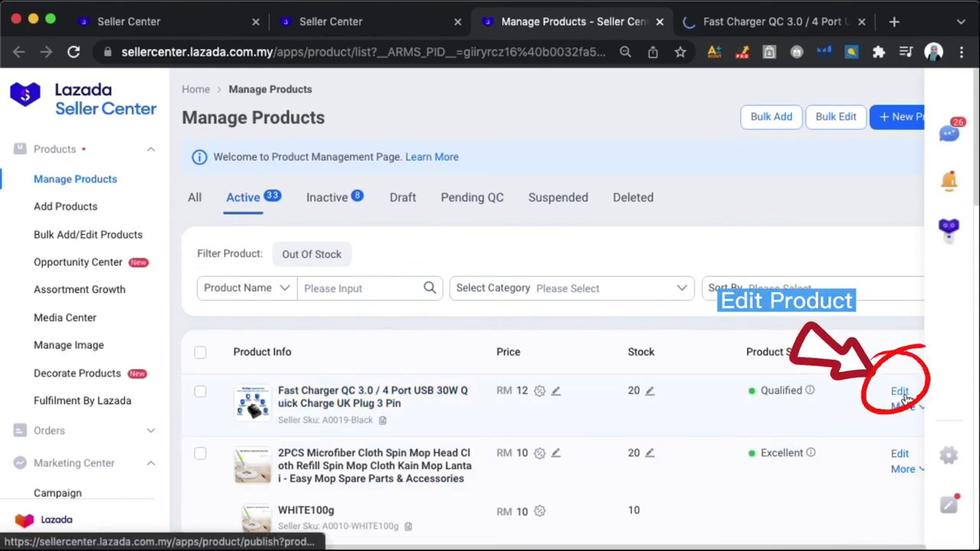
left_click(387, 394)
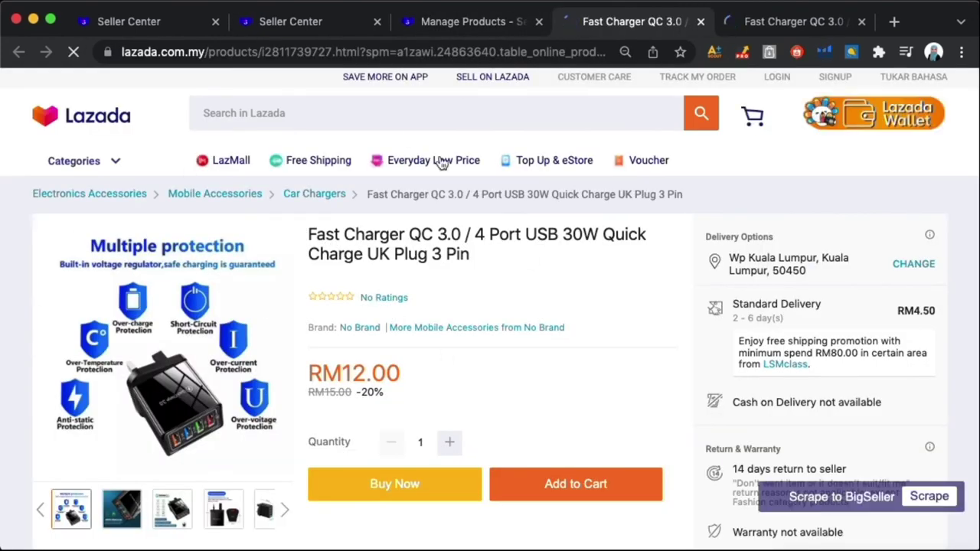
left_click(481, 27)
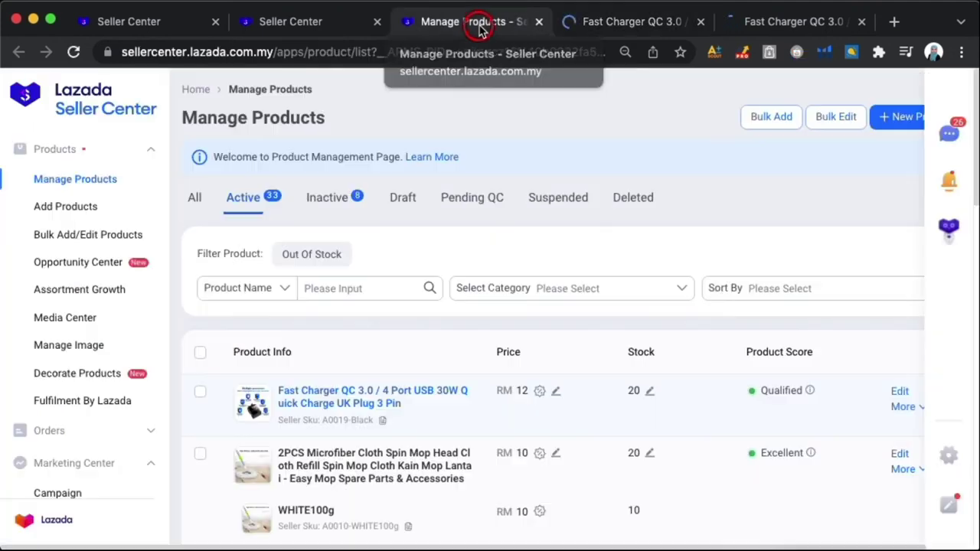
left_click(900, 391)
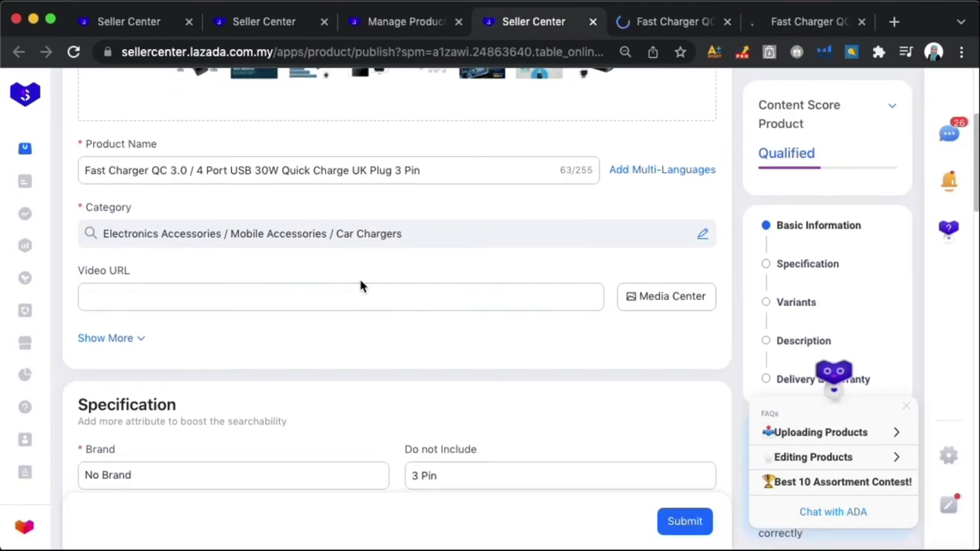
- Review the fast charger's variants, description, delivery details and content score in the edit form
scroll(361, 286, "down", 10)
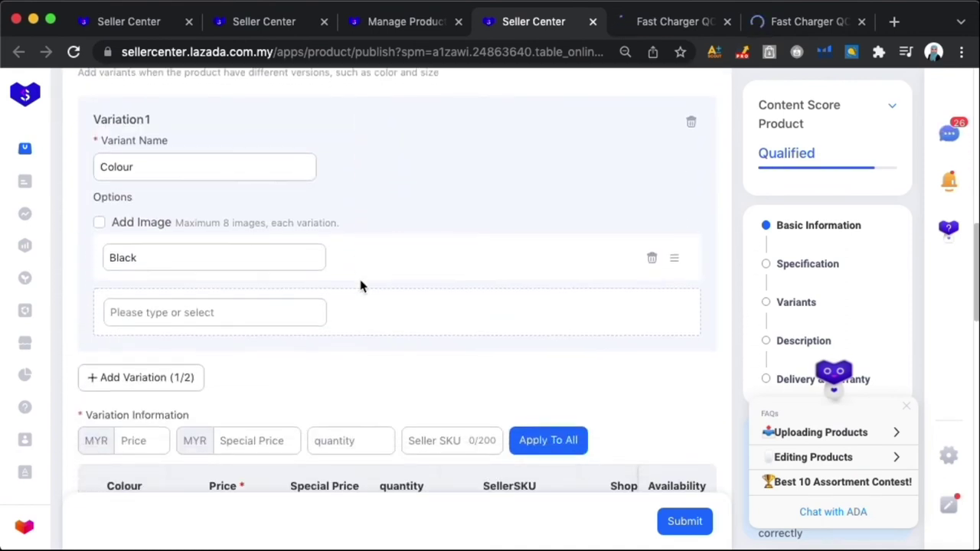
scroll(362, 287, "down", 8)
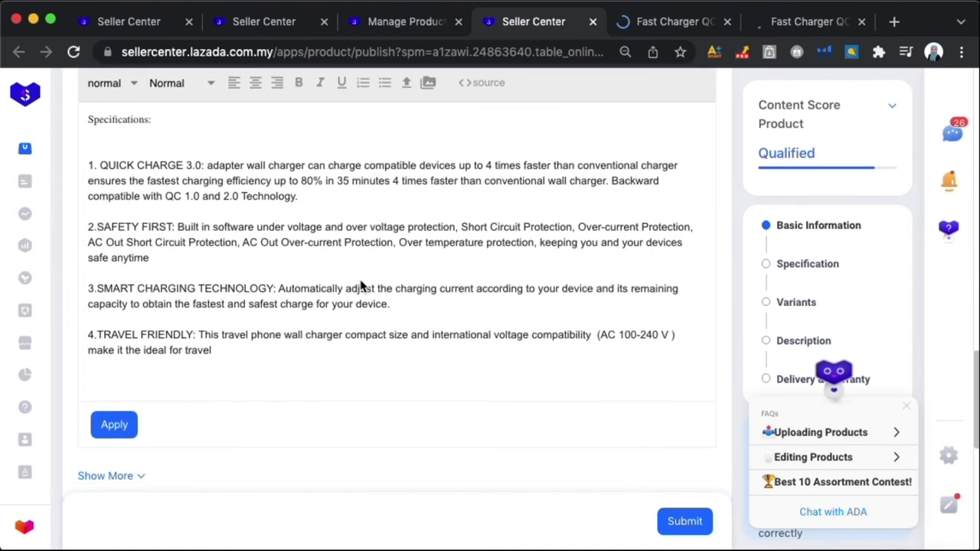
scroll(361, 287, "down", 5)
scroll(360, 281, "down", 5)
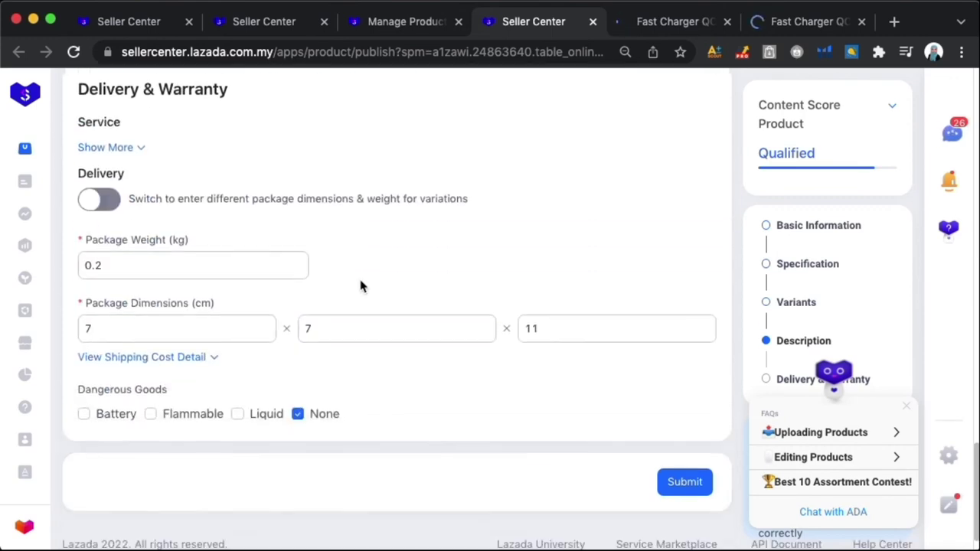
scroll(360, 282, "up", 7)
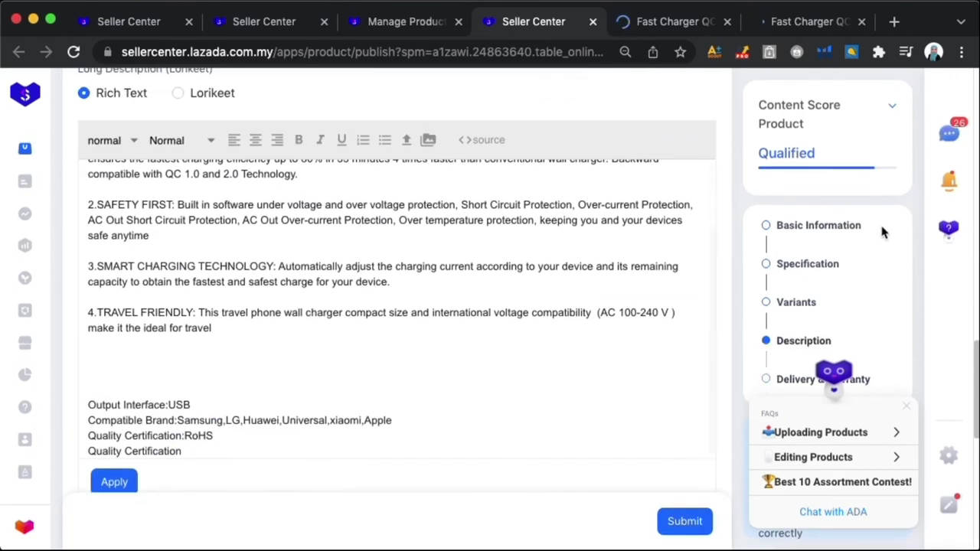
left_click_drag(766, 110, 810, 138)
left_click(440, 333)
scroll(438, 334, "up", 1)
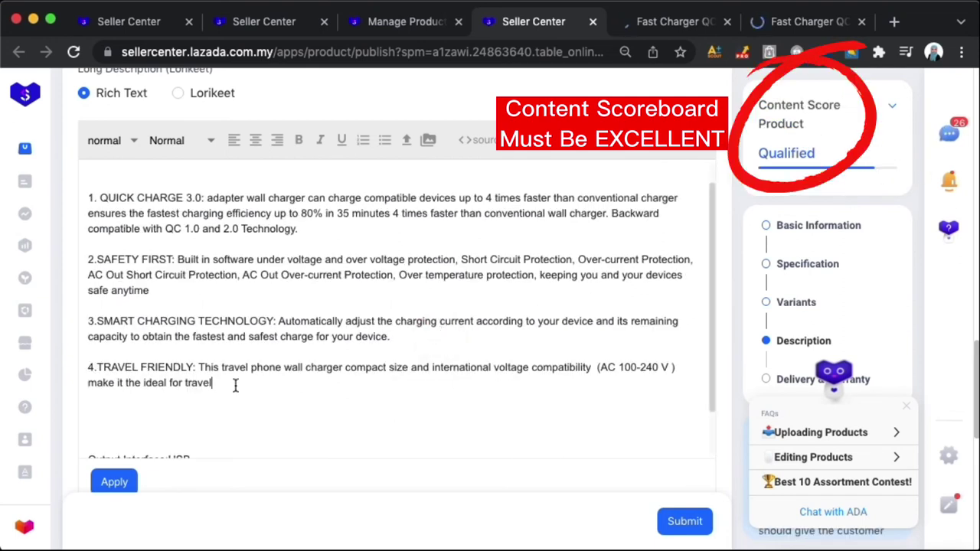
- Add two new lines after the final Quality Certification line of the long description
scroll(304, 352, "down", 1)
scroll(304, 349, "down", 1)
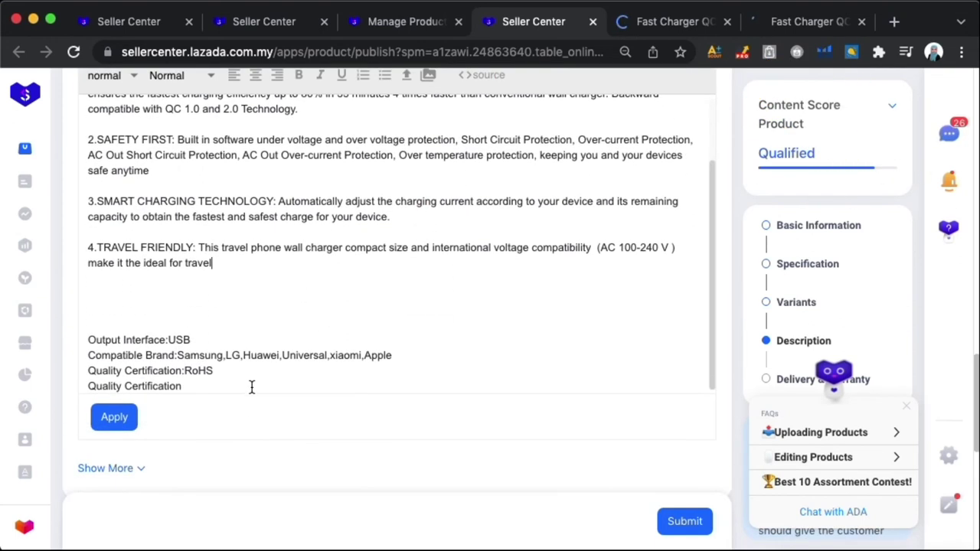
left_click(206, 391)
key("Return")
key("Return")
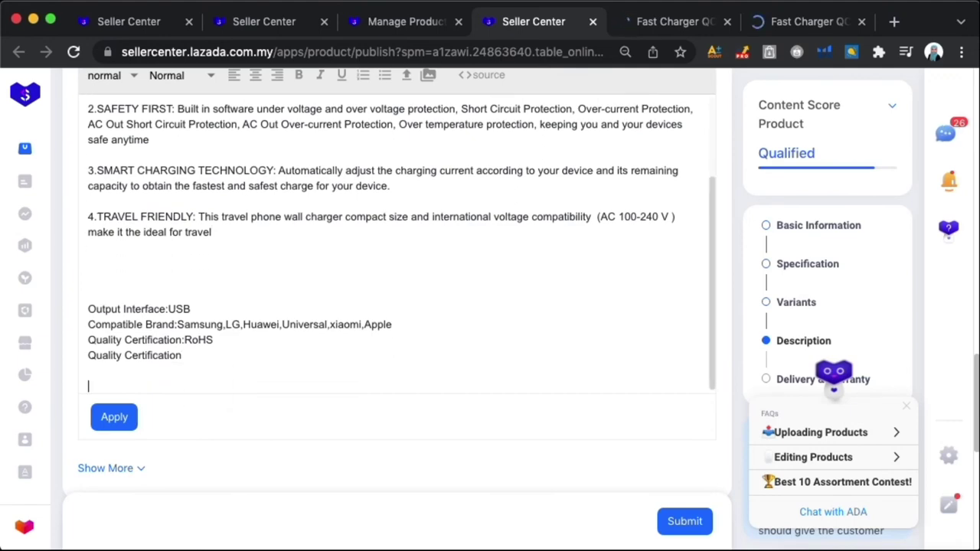
- Insert the "Charge 4 Devices Simultaneously" image from the Media Center at the end of the long description and submit the product
left_click(429, 75)
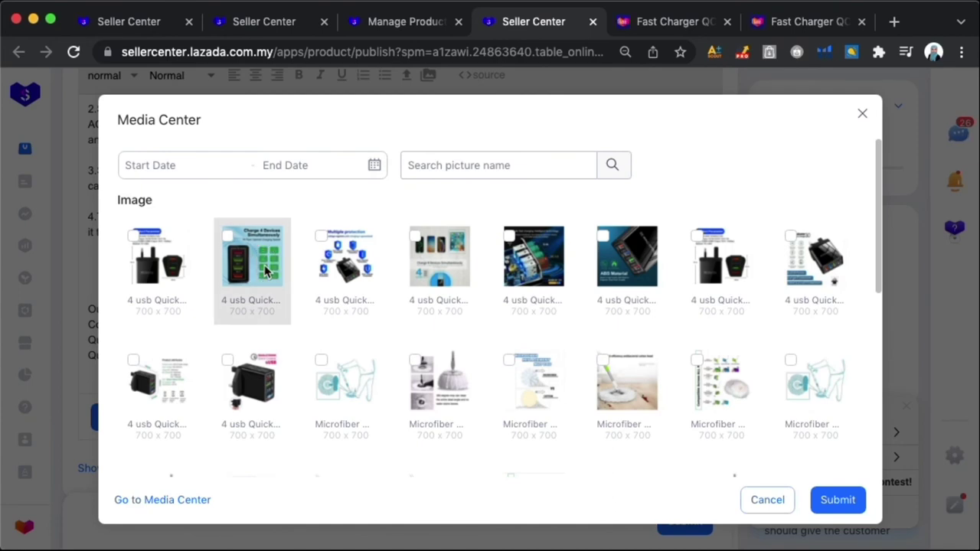
left_click(281, 267)
left_click(837, 514)
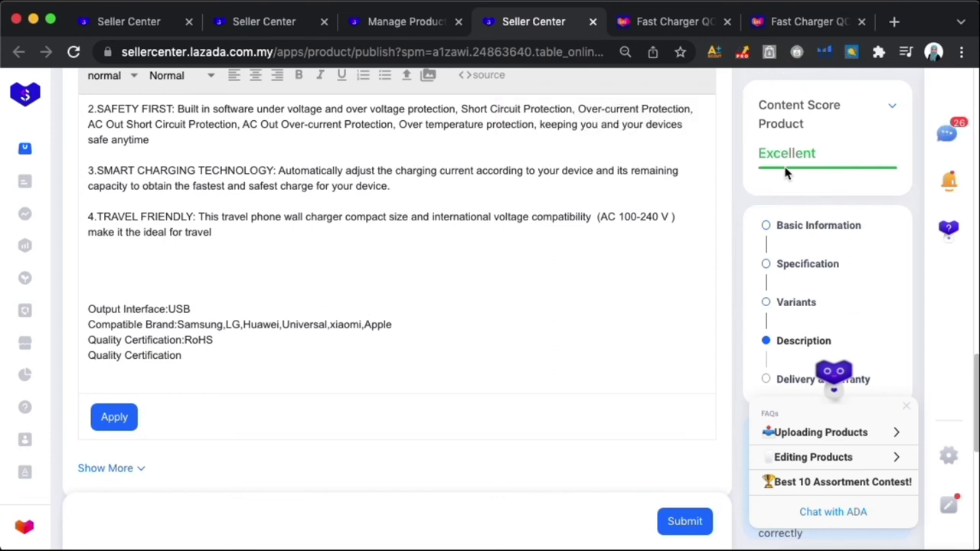
left_click(668, 527)
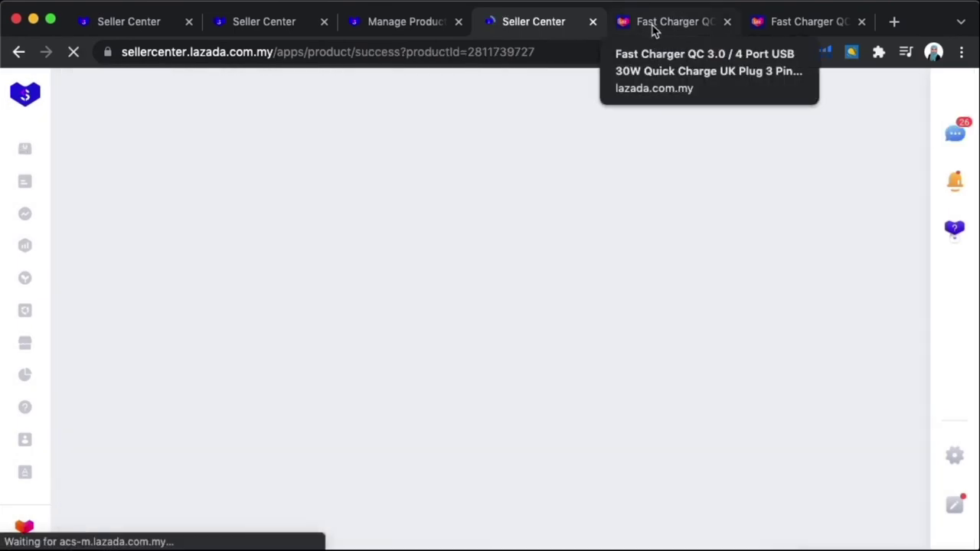
- Reload the fast charger's live listing and examine its full product details, including the inserted description image
left_click(653, 27)
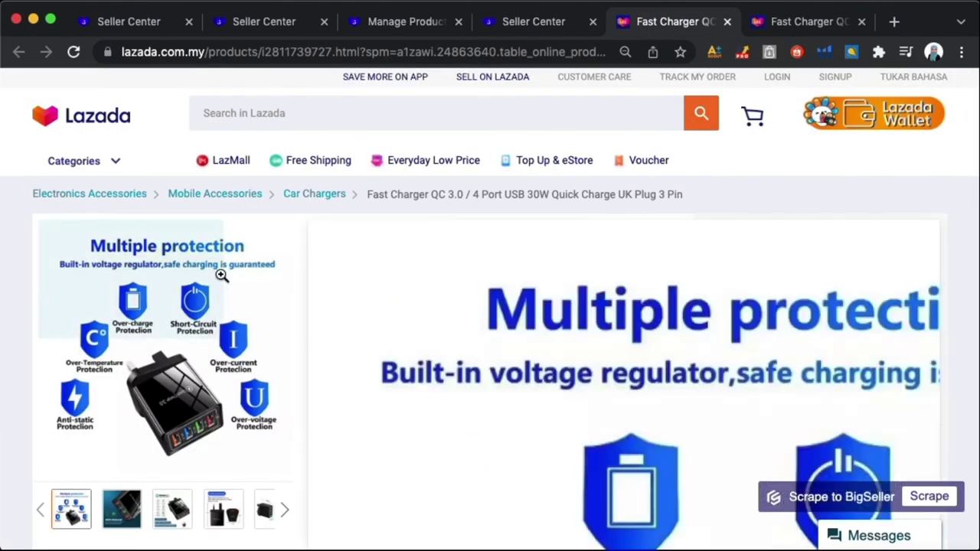
left_click(74, 54)
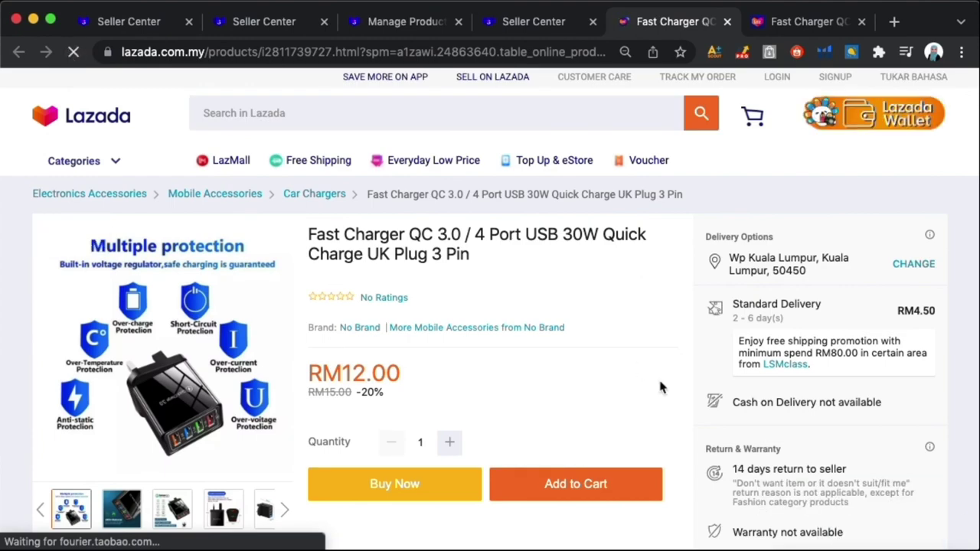
scroll(661, 387, "down", 5)
scroll(661, 387, "down", 10)
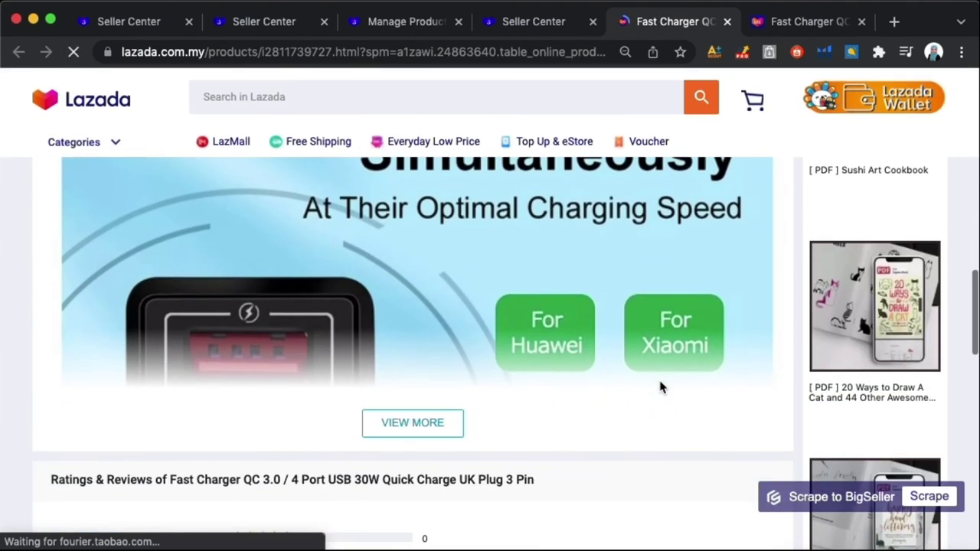
left_click(412, 417)
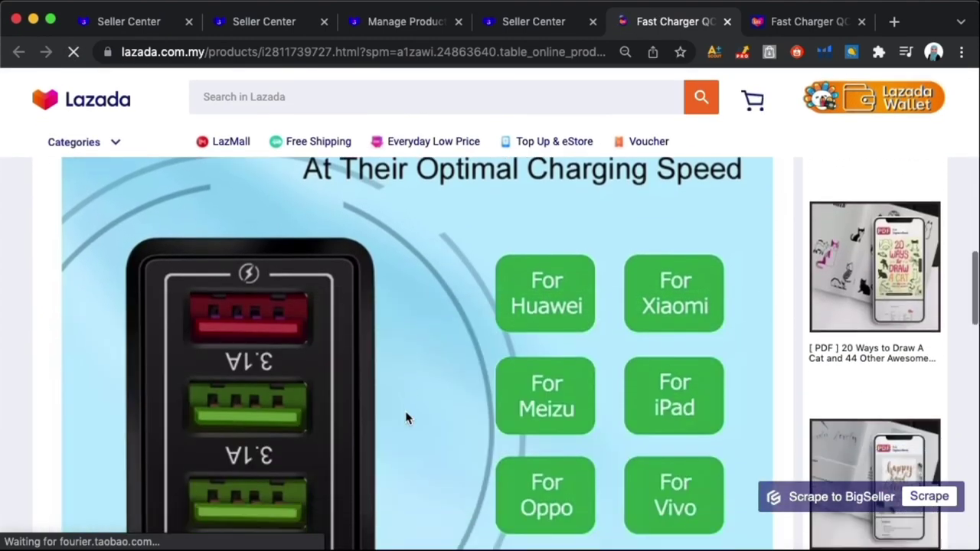
scroll(406, 418, "up", 10)
scroll(406, 418, "down", 5)
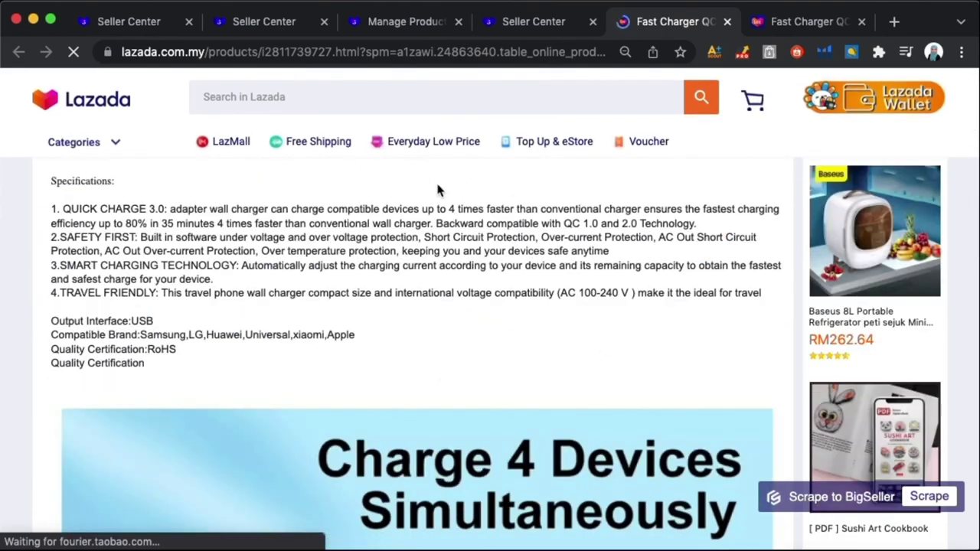
scroll(438, 190, "down", 15)
scroll(438, 190, "up", 12)
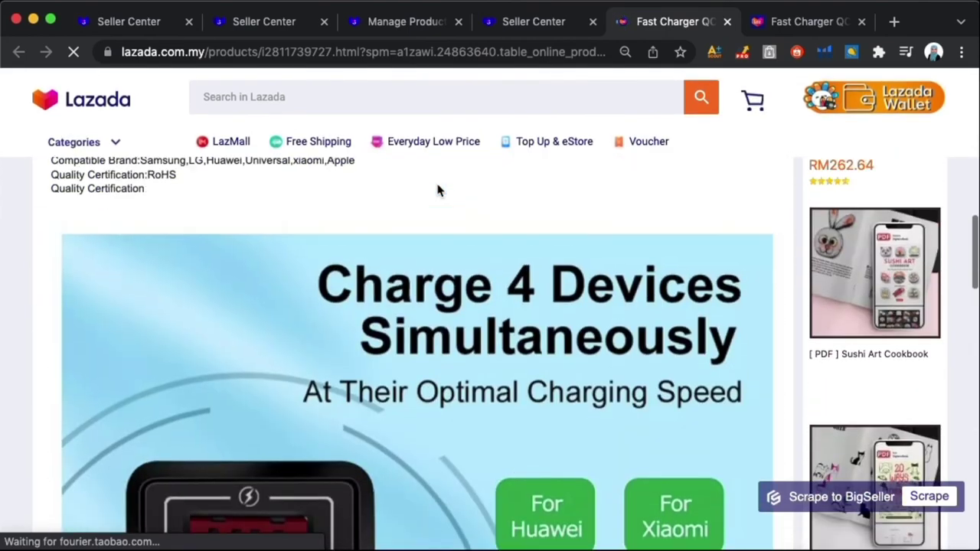
- Go back to the Seller Center home page and look at its My Product section
left_click(534, 21)
left_click(400, 25)
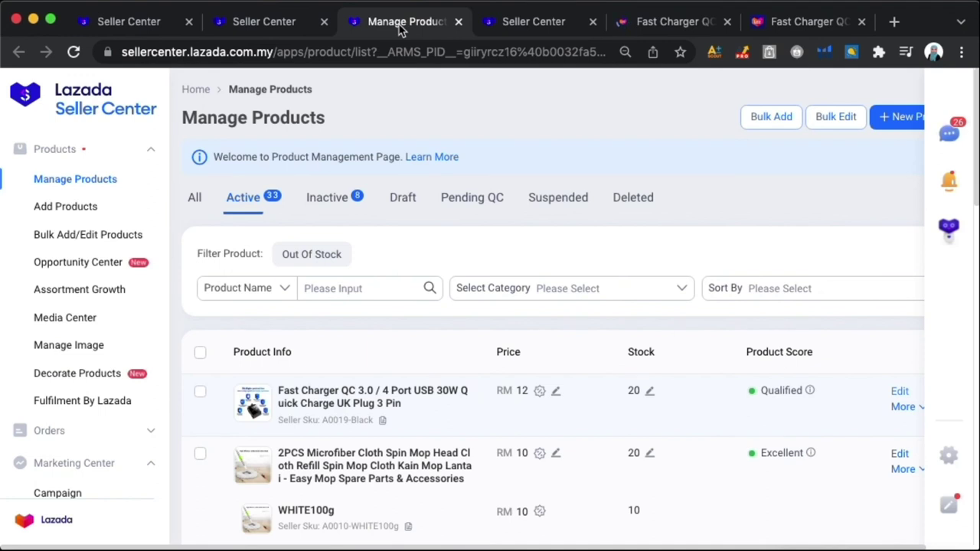
left_click(268, 23)
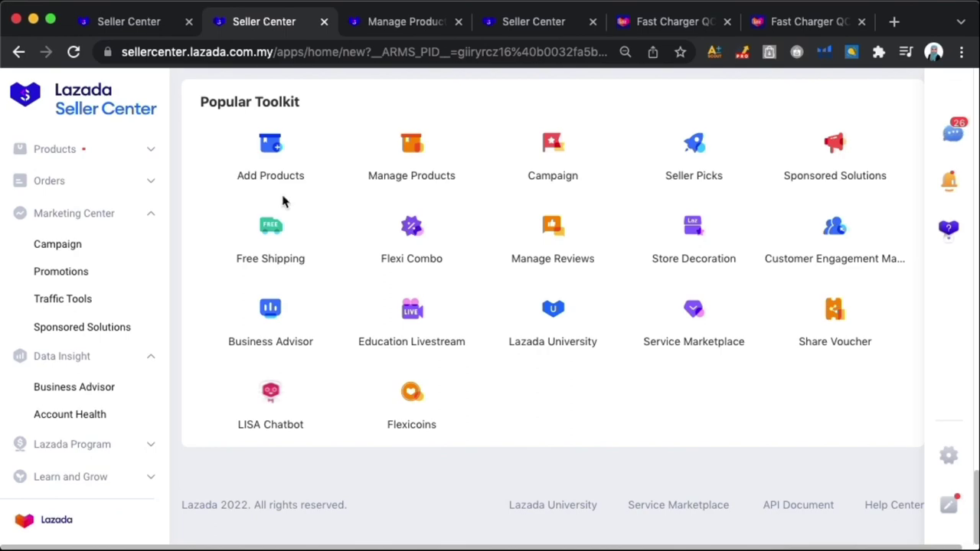
scroll(283, 201, "up", 10)
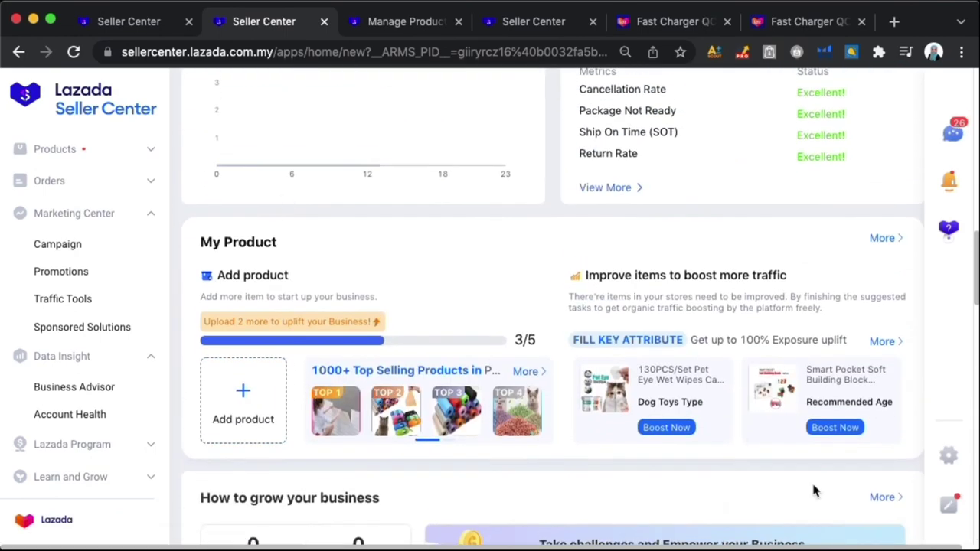